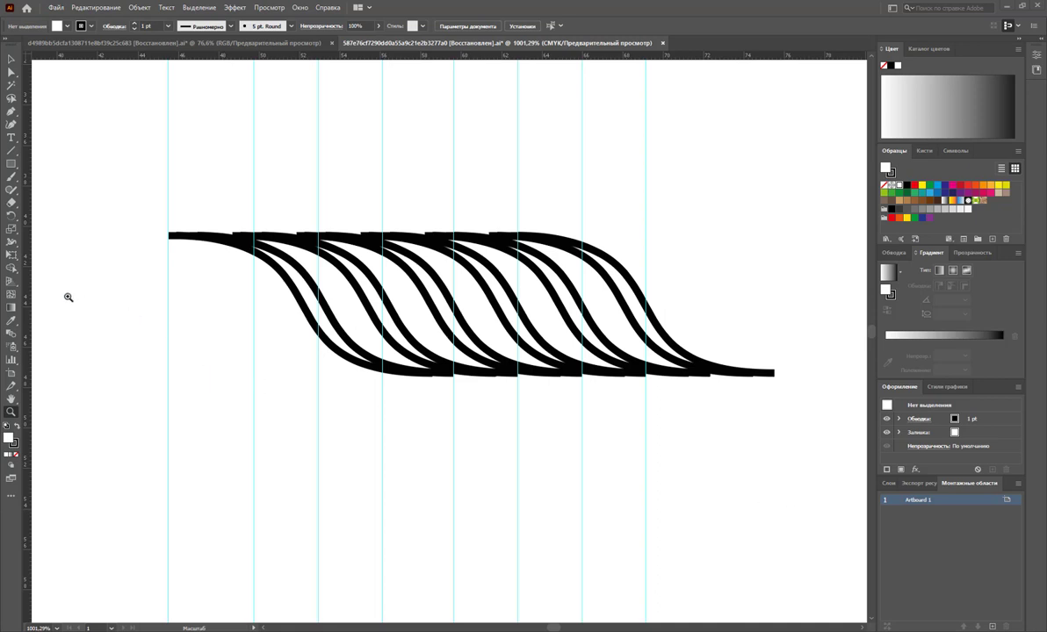
# Draw a trial horizontal line below the curves, then delete it.
pyautogui.click(11, 150)
pyautogui.moveTo(108, 448); pyautogui.dragTo(813, 448)
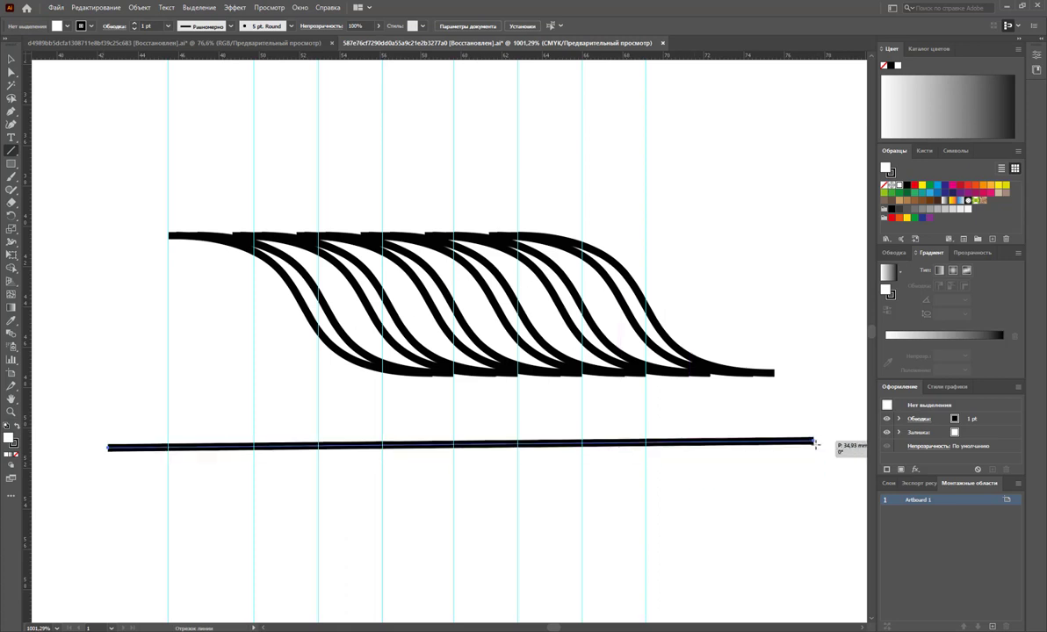
pyautogui.press('v')
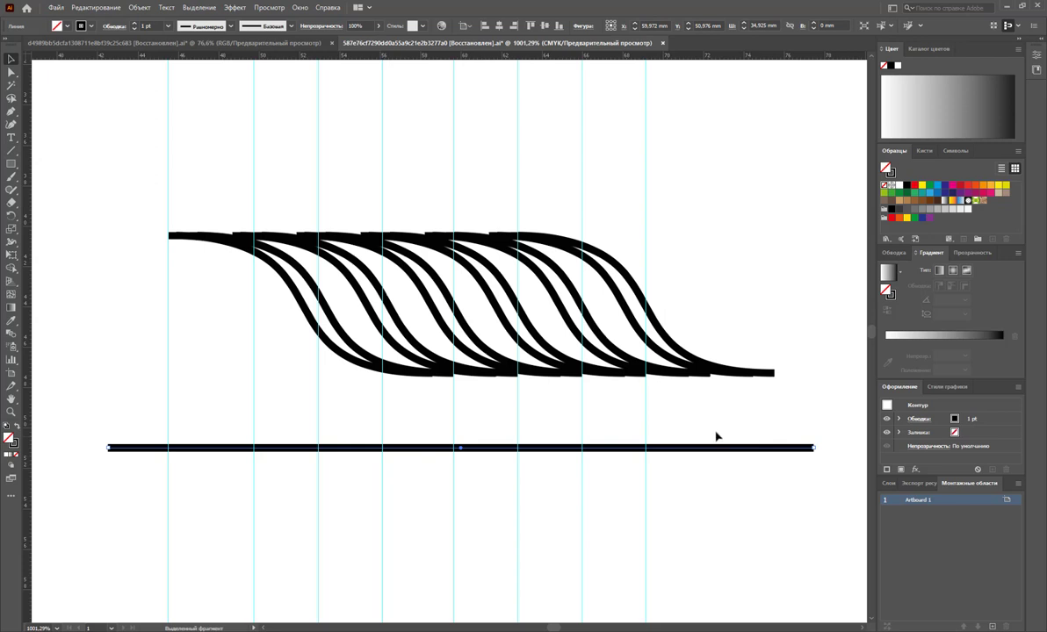
pyautogui.press('Delete')
# Nudge the S-curve group slightly to the left.
pyautogui.click(924, 150)
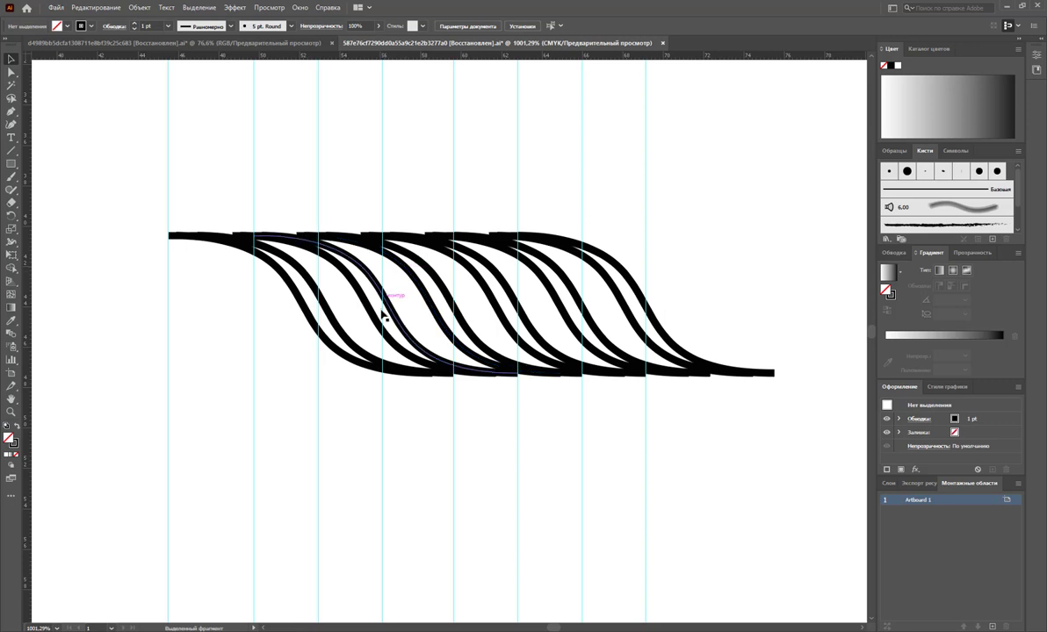
pyautogui.moveTo(383, 325); pyautogui.dragTo(375, 325)
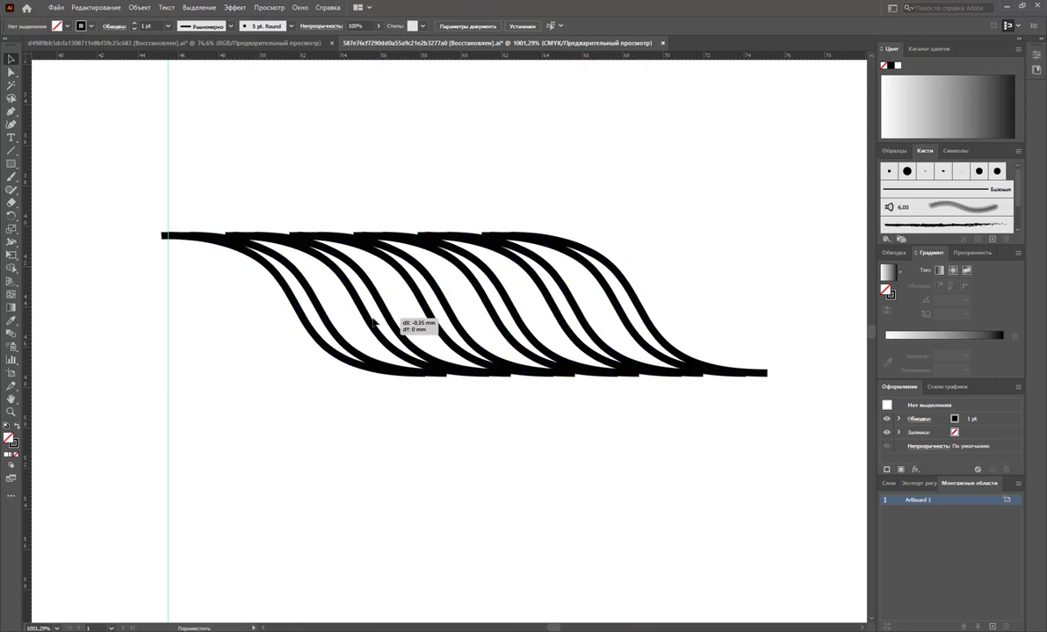
pyautogui.click(436, 168)
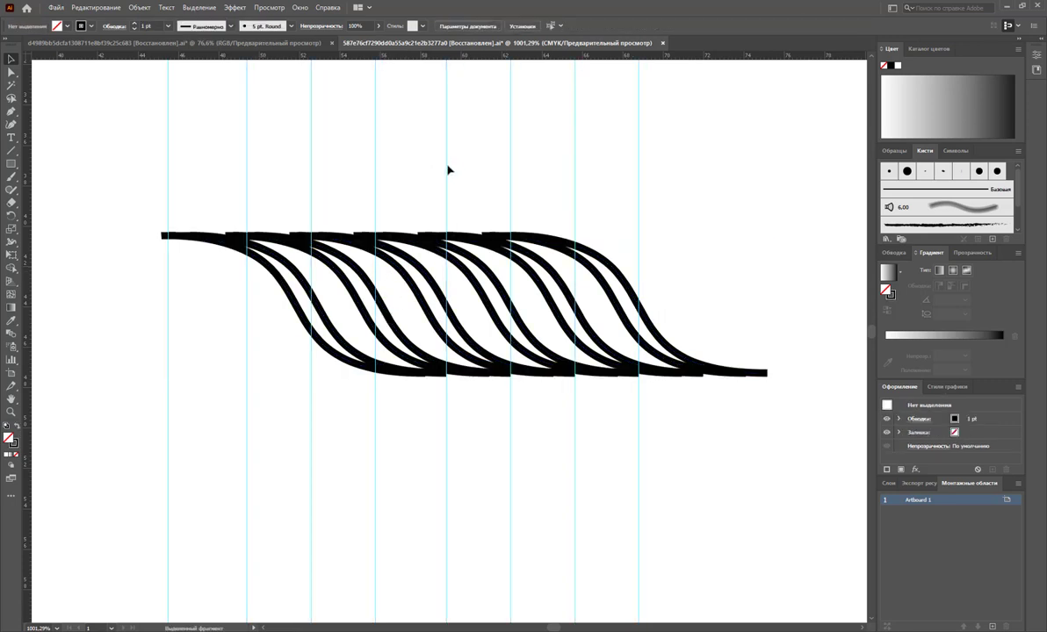
pyautogui.rightClick(447, 165)
pyautogui.press('Escape')
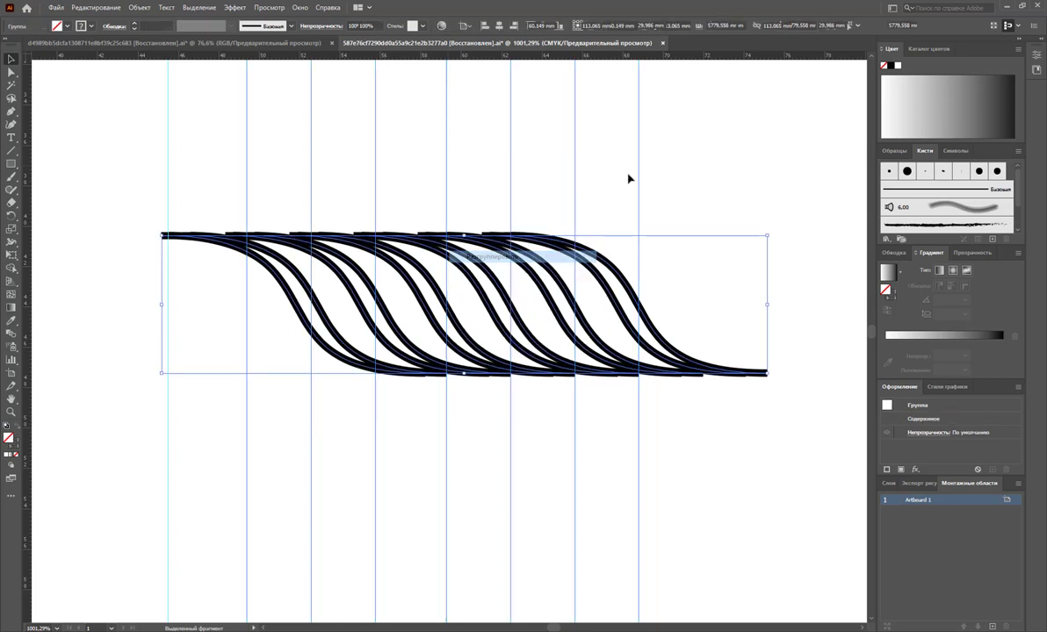
pyautogui.click(227, 163)
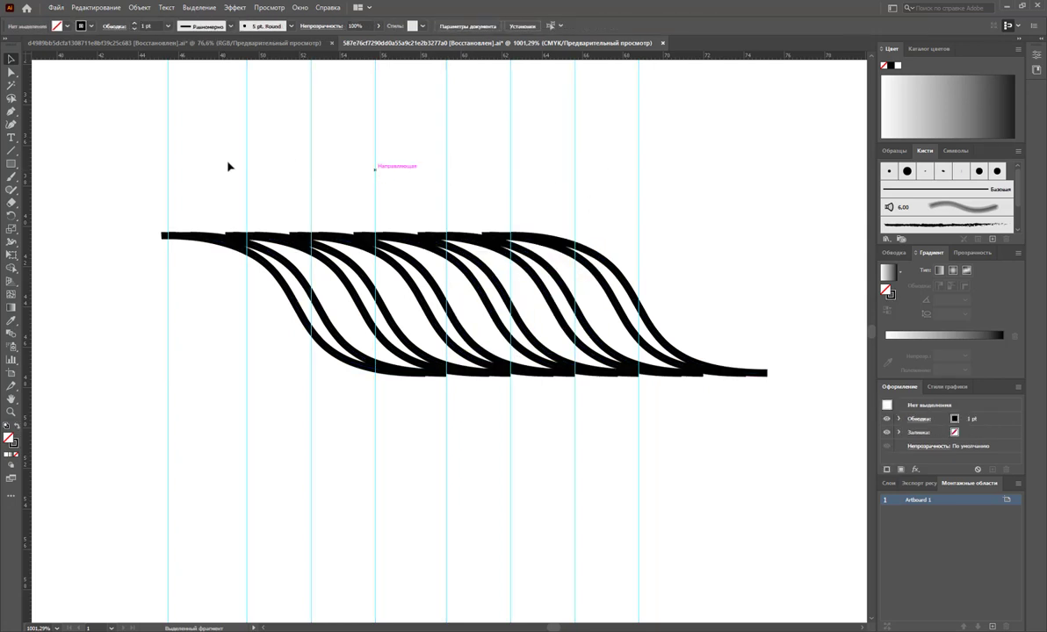
# Marquee-select the cyan guides above the curves and delete them.
pyautogui.moveTo(131, 139); pyautogui.dragTo(665, 169)
pyautogui.press('Delete')
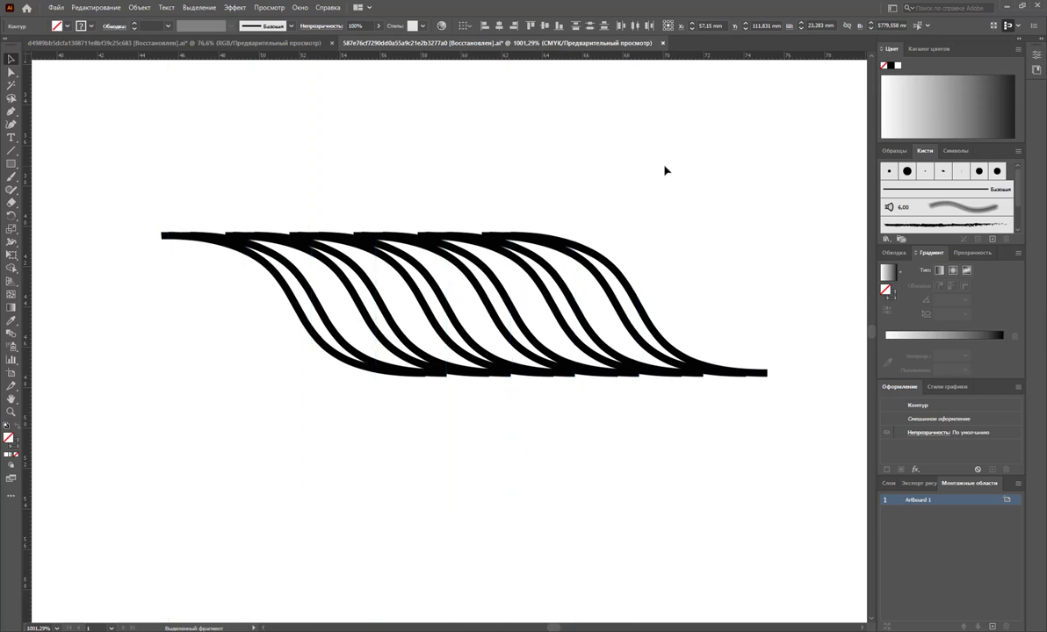
pyautogui.click(10, 165)
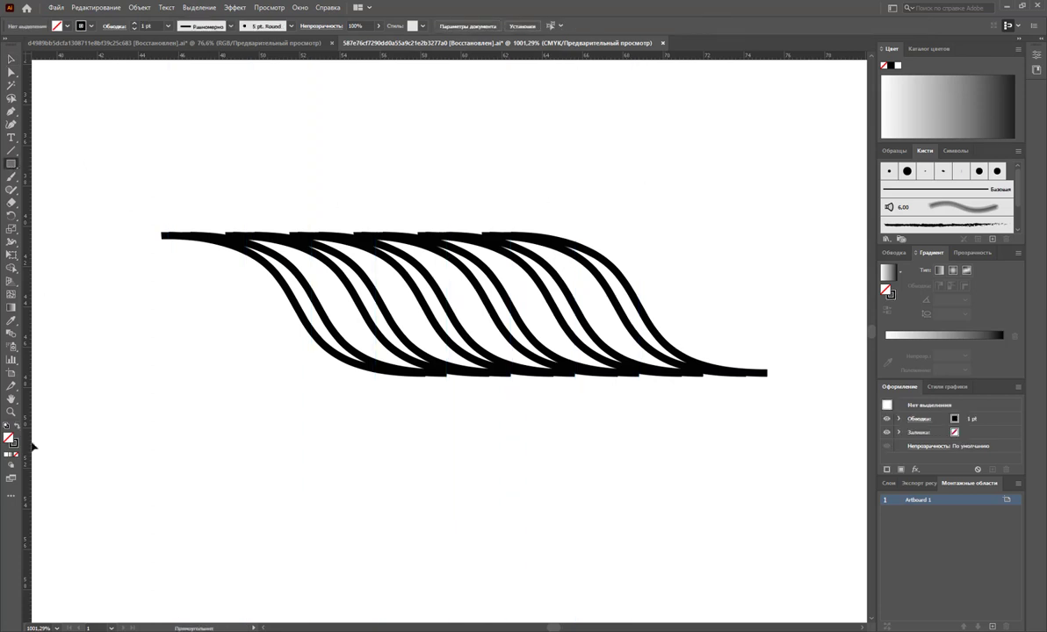
# Draw a red-outlined rectangle over the curves with a 0.25 pt stroke.
pyautogui.click(894, 151)
pyautogui.click(916, 186)
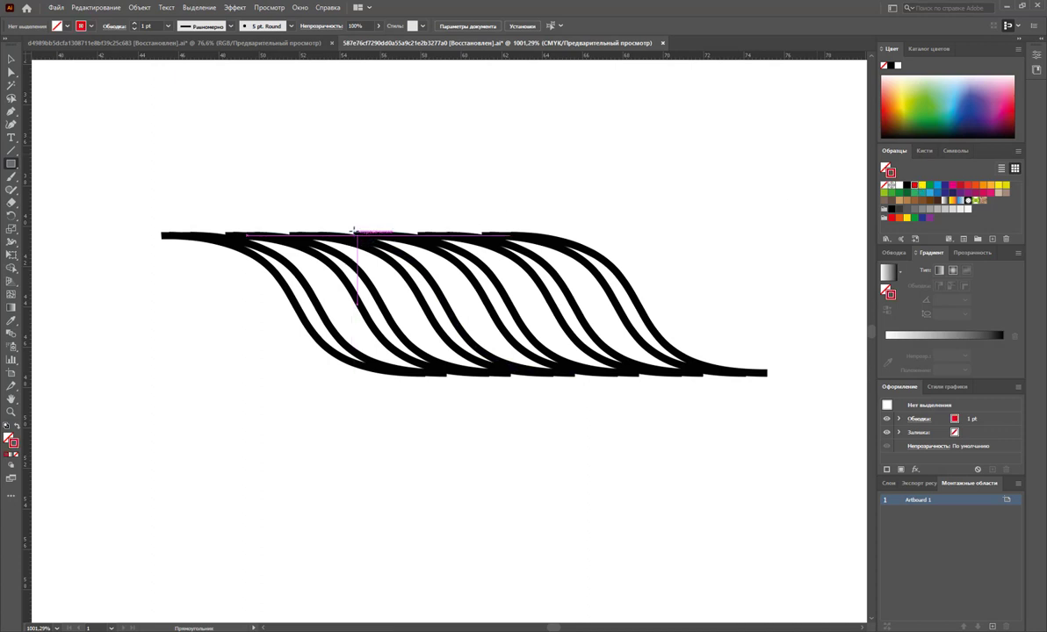
pyautogui.moveTo(353, 232); pyautogui.dragTo(488, 378)
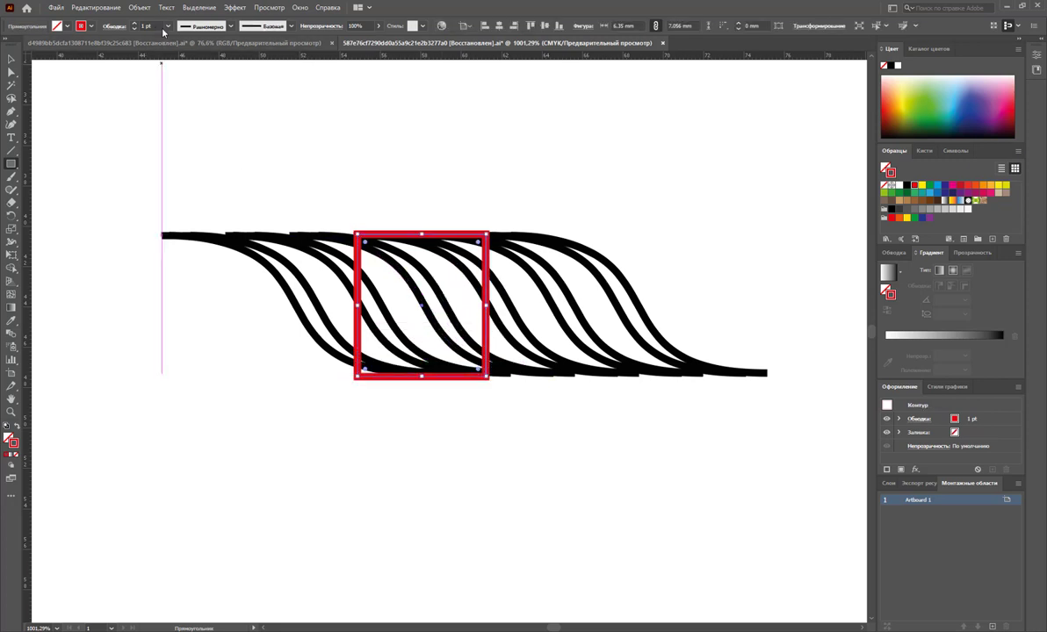
pyautogui.click(168, 25)
pyautogui.press('v')
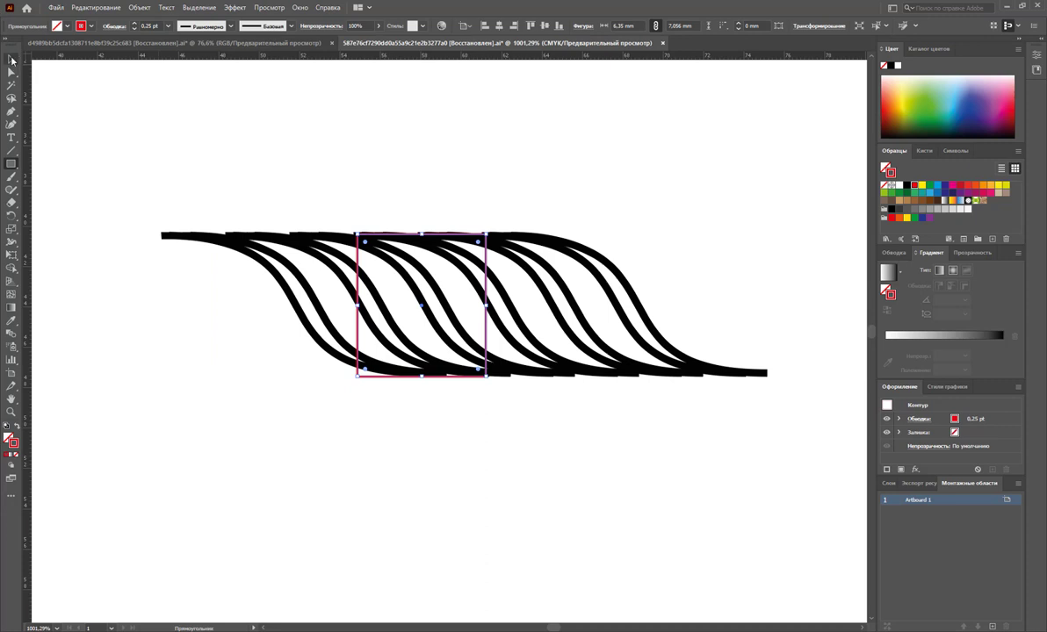
pyautogui.click(425, 180)
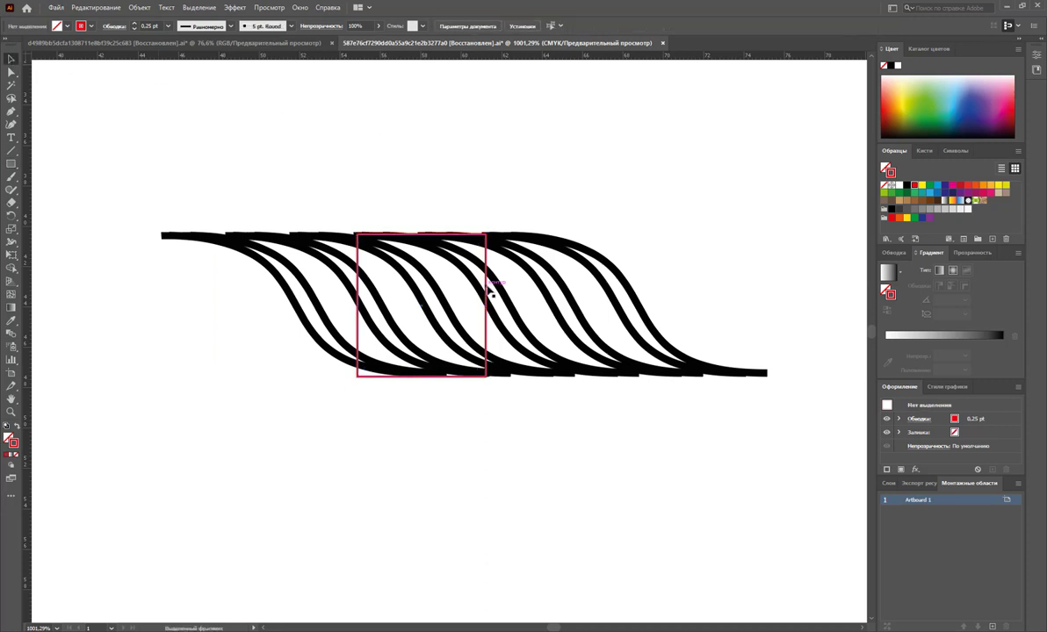
# Move and resize the rectangle to frame one S-curve repeat at full height.
pyautogui.moveTo(484, 290)
pyautogui.mouseDown()
pyautogui.moveTo(515, 287)
pyautogui.moveTo(497, 288)
pyautogui.moveTo(506, 283)
pyautogui.mouseUp()
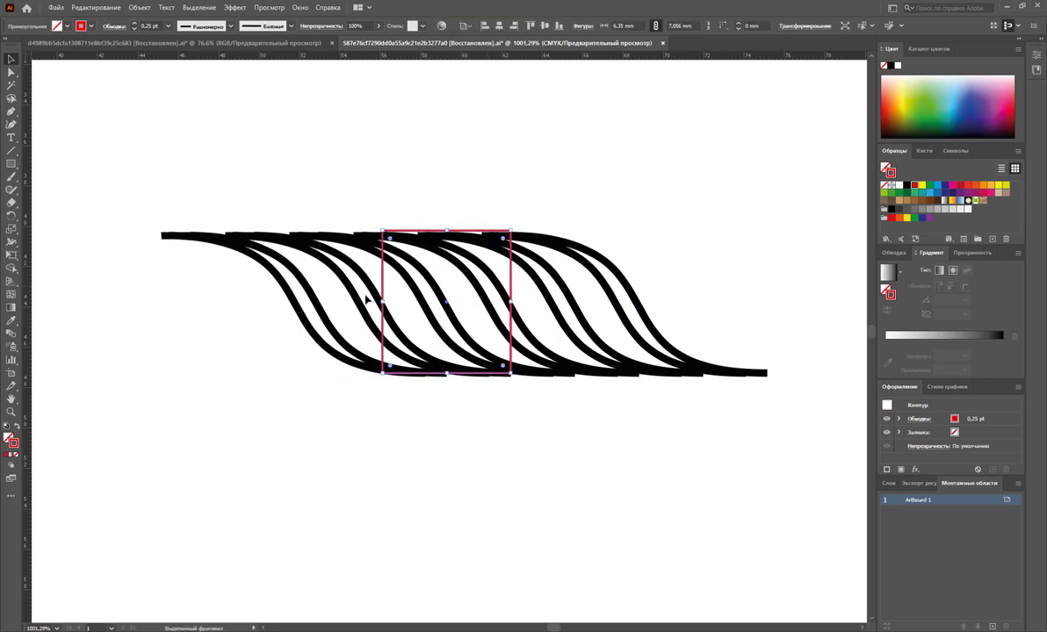
pyautogui.moveTo(387, 301); pyautogui.dragTo(418, 301)
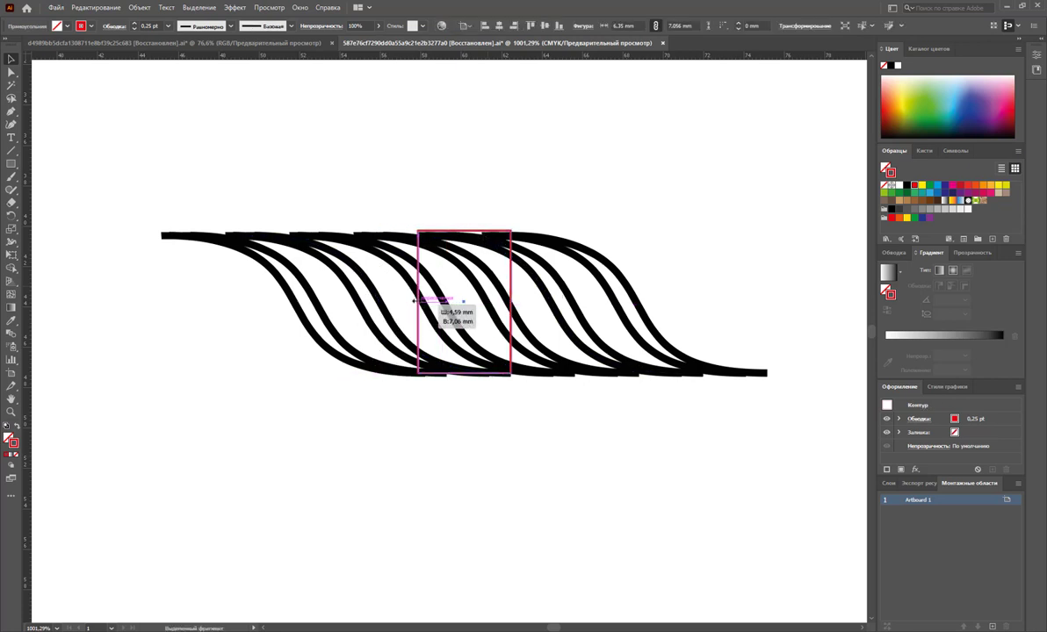
pyautogui.moveTo(509, 295); pyautogui.dragTo(489, 301)
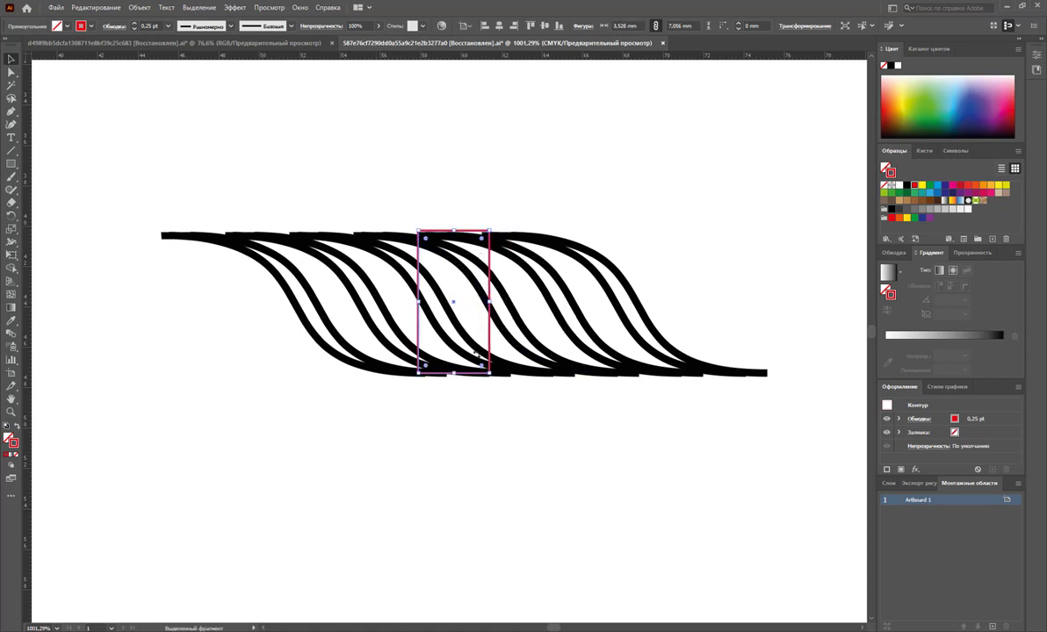
pyautogui.moveTo(453, 376); pyautogui.dragTo(454, 379)
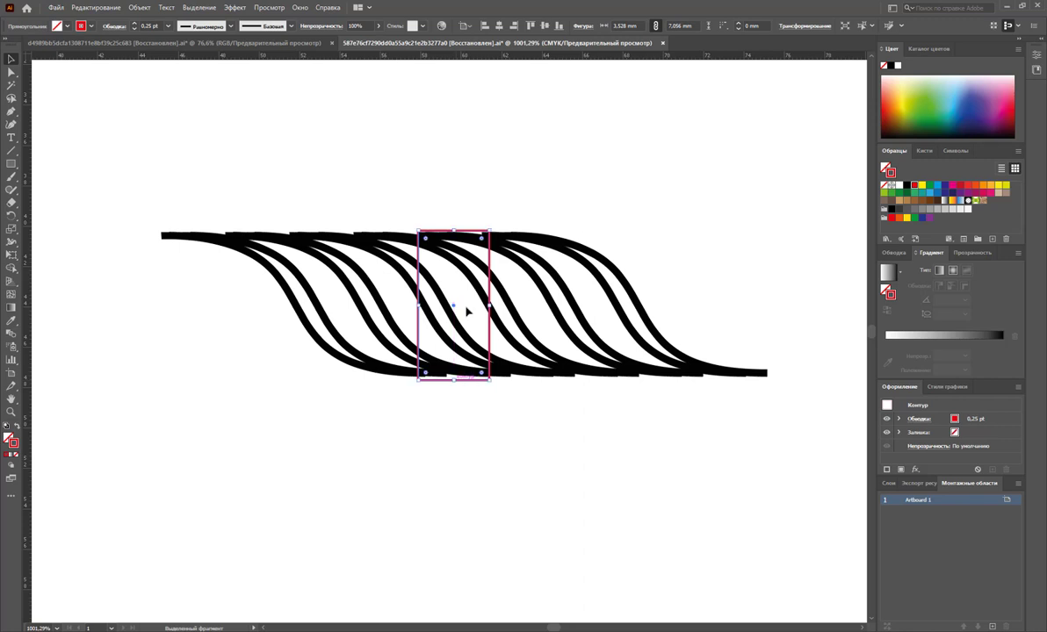
pyautogui.moveTo(455, 229); pyautogui.dragTo(455, 223)
pyautogui.click(474, 191)
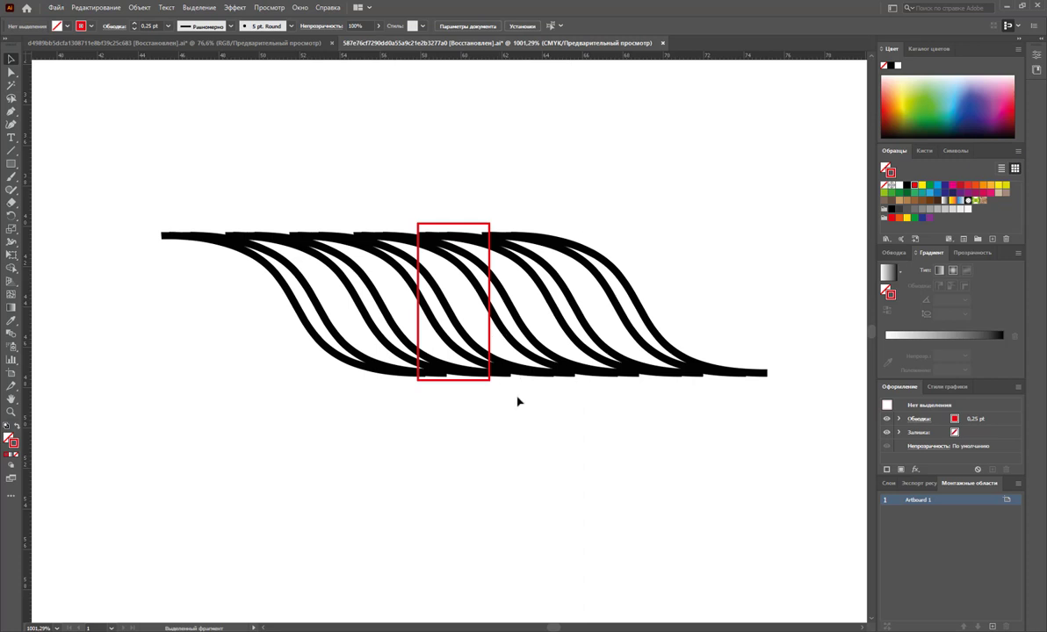
pyautogui.click(474, 385)
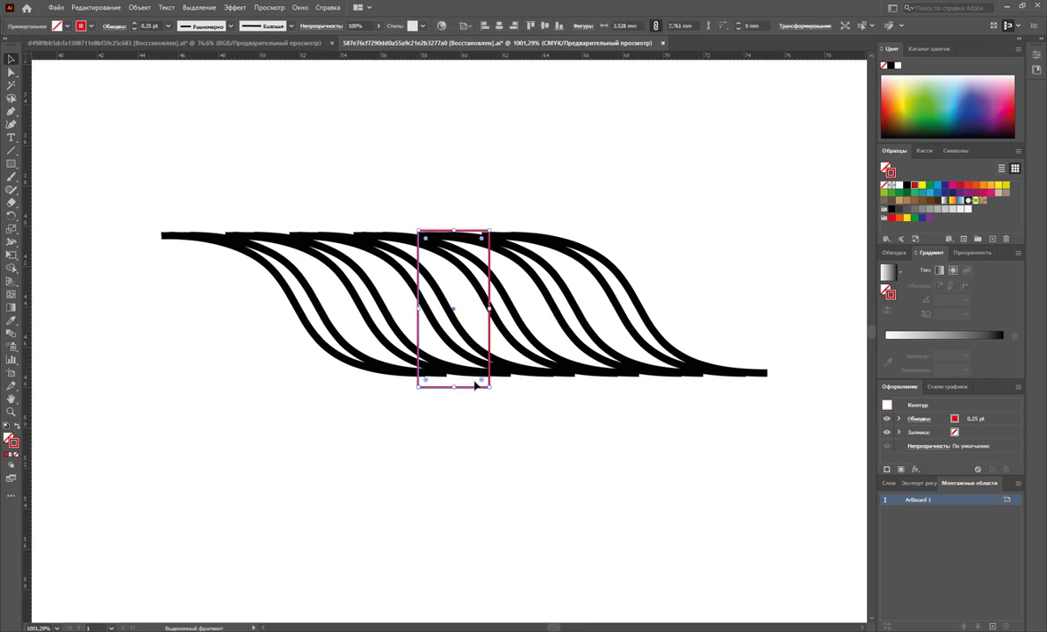
pyautogui.press('Up')
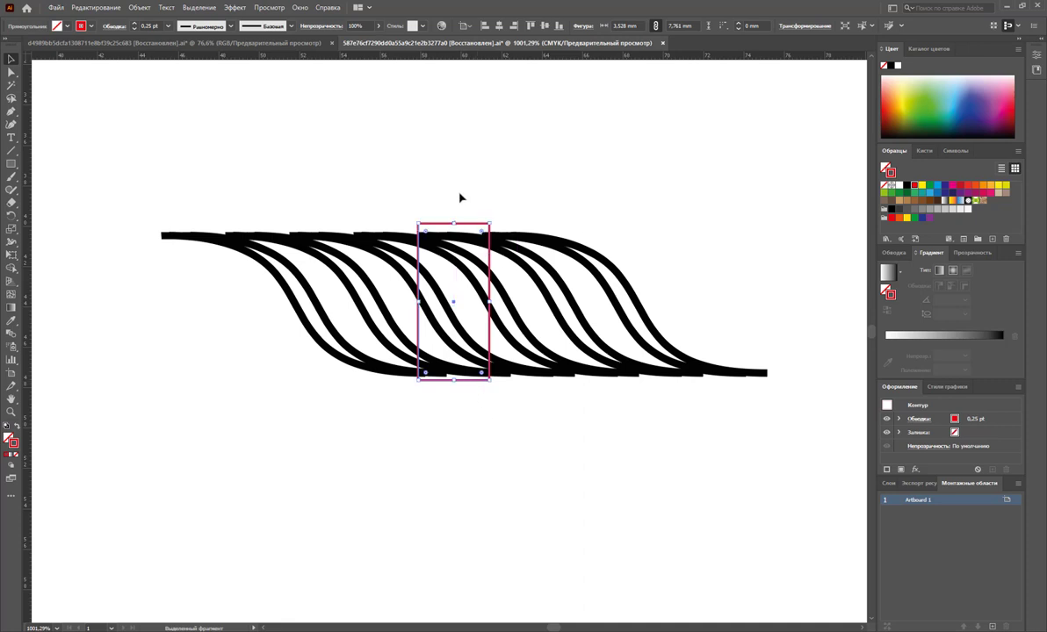
pyautogui.moveTo(468, 193); pyautogui.dragTo(442, 226)
# Send the rectangle behind the curves, remove its stroke, and select all the artwork.
pyautogui.rightClick(441, 226)
pyautogui.moveTo(478, 421)
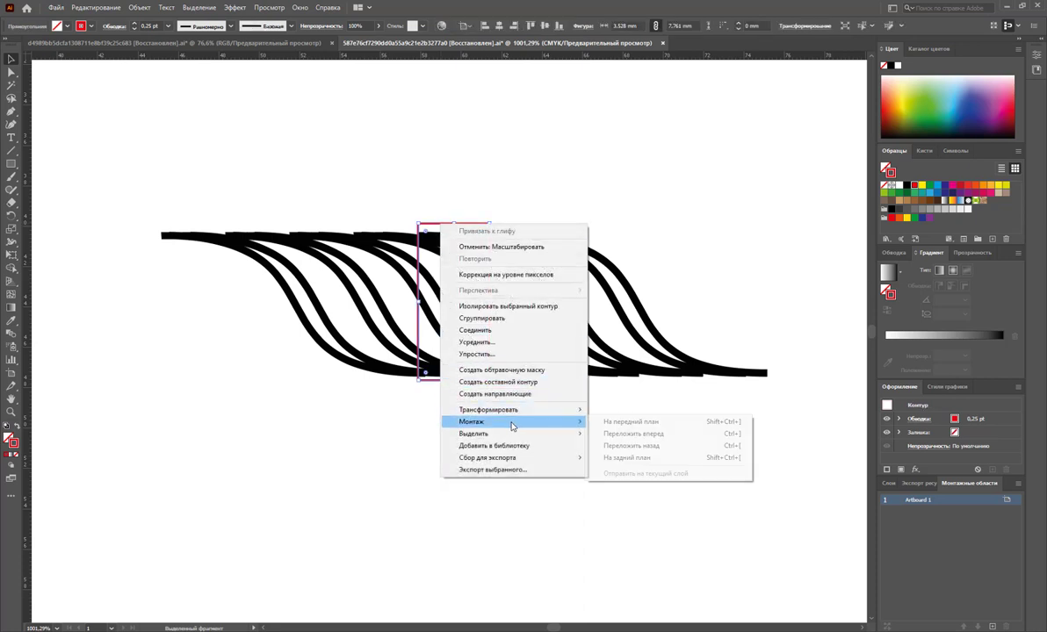
pyautogui.click(614, 457)
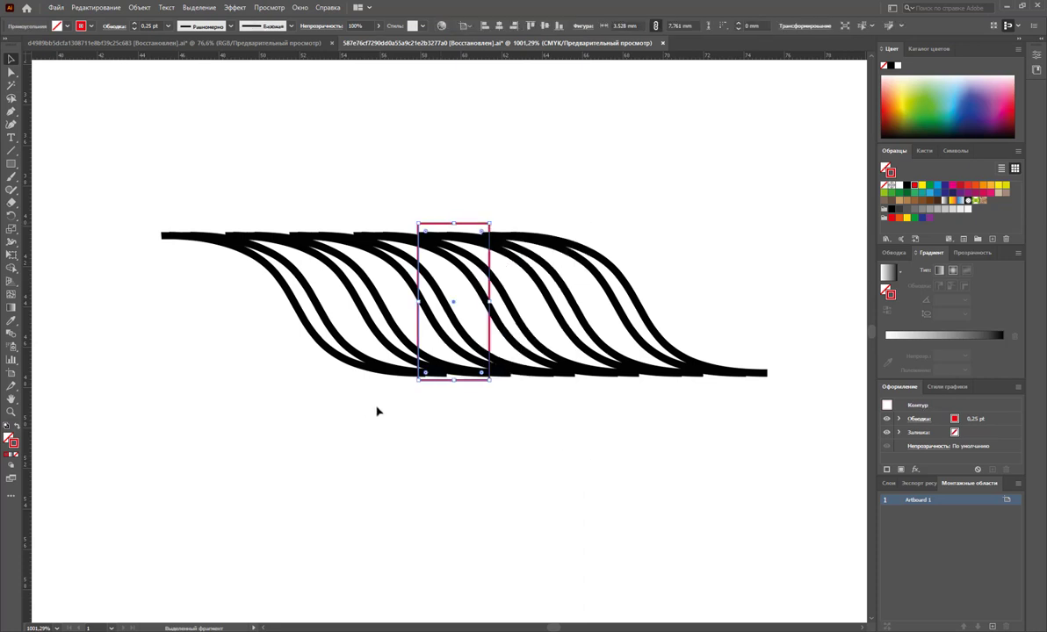
pyautogui.click(16, 456)
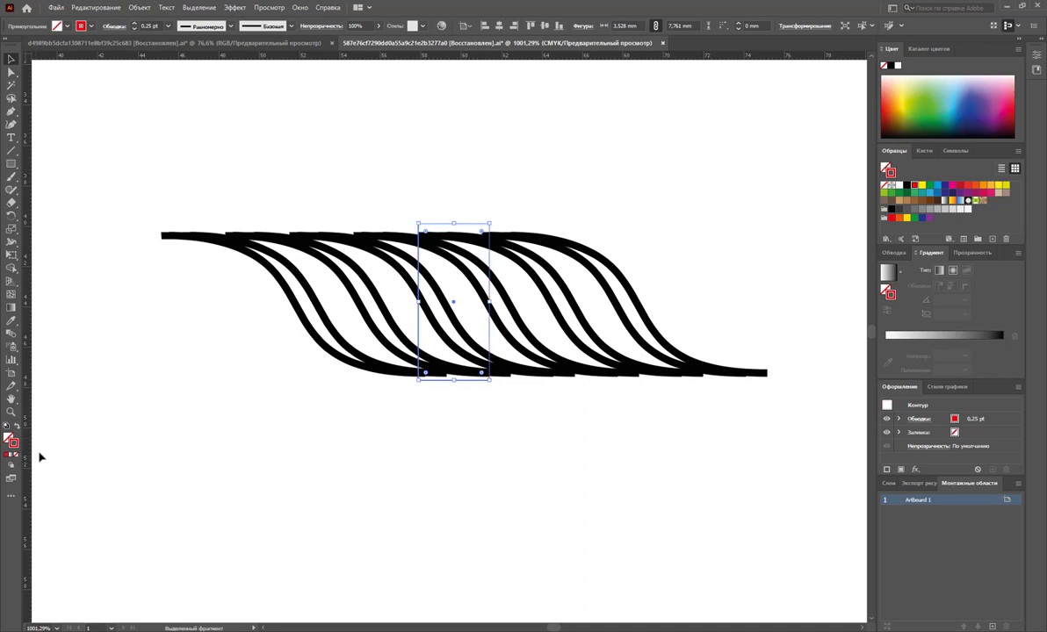
pyautogui.click(344, 486)
pyautogui.moveTo(548, 437); pyautogui.dragTo(321, 113)
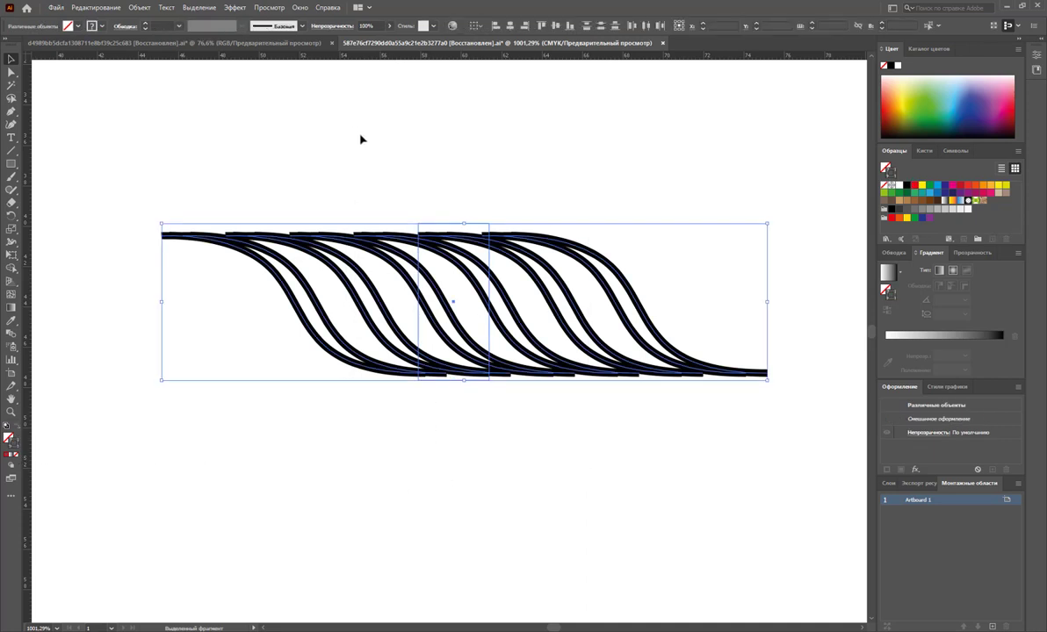
# Save the selected artwork as a new pattern brush, Узорчатая кисть 1.
pyautogui.click(923, 150)
pyautogui.moveTo(492, 301); pyautogui.dragTo(944, 202)
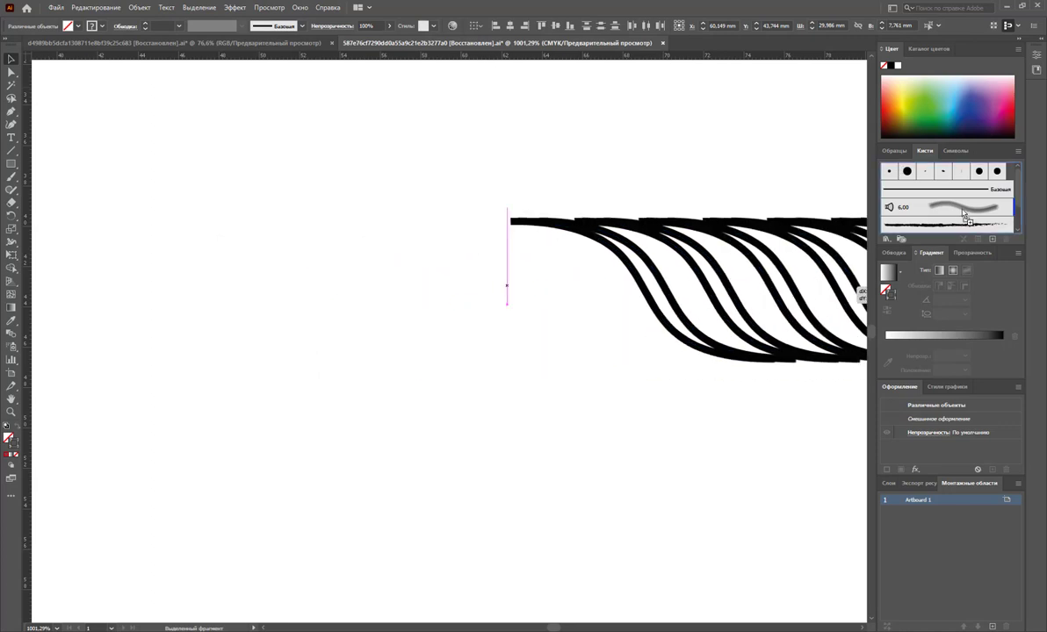
pyautogui.click(491, 375)
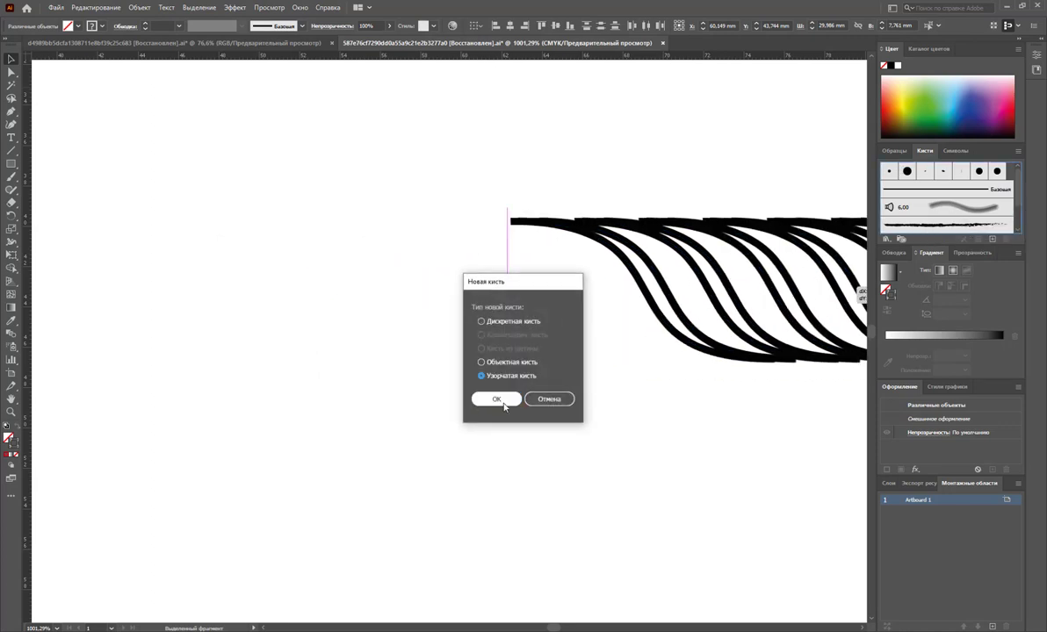
pyautogui.click(507, 401)
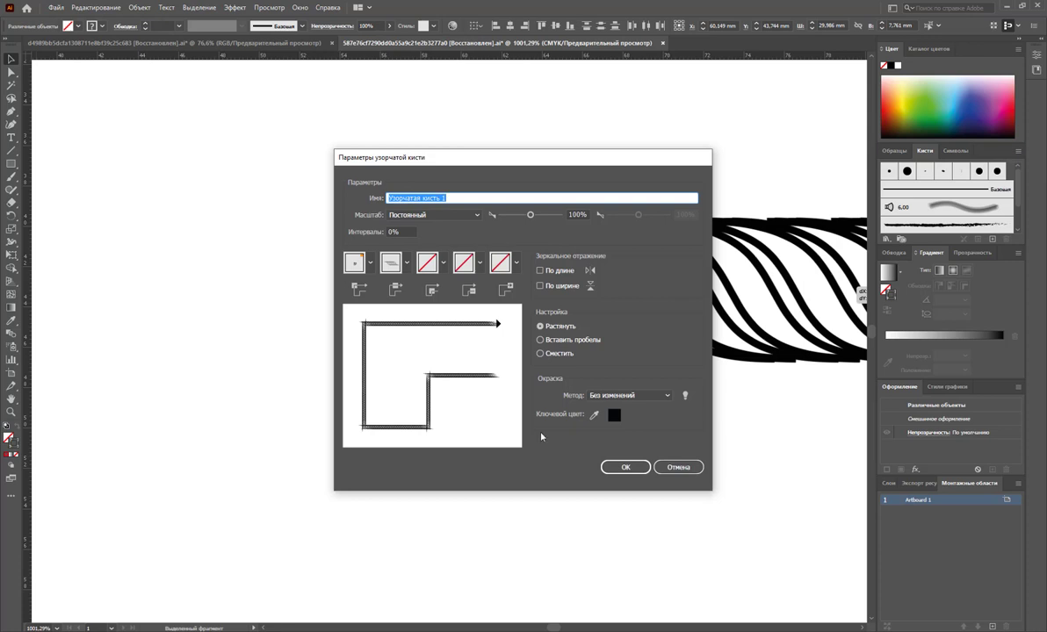
pyautogui.click(623, 466)
pyautogui.click(498, 453)
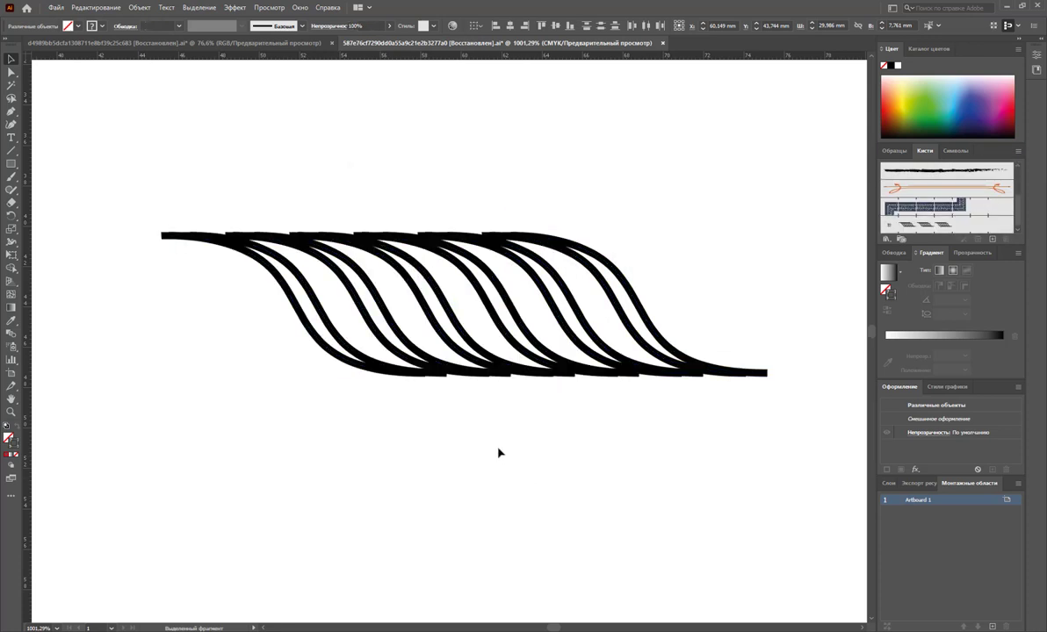
pyautogui.hotkey('ctrl', '-')
# Zoom out and draw trial pen paths below the S-curves.
pyautogui.hotkey('ctrl', '-')
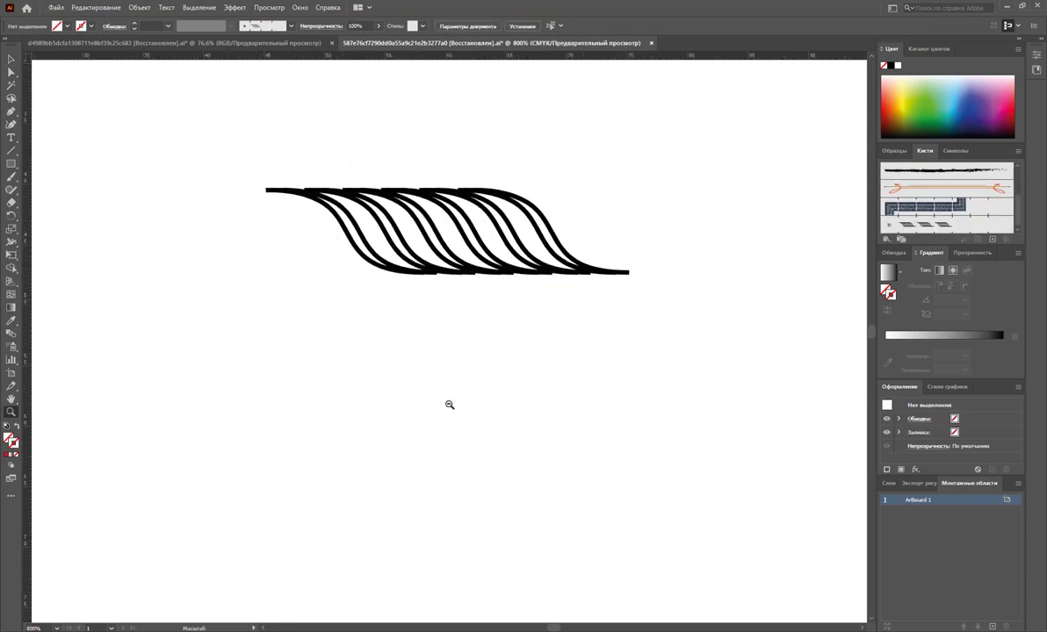
pyautogui.hotkey('ctrl', '-')
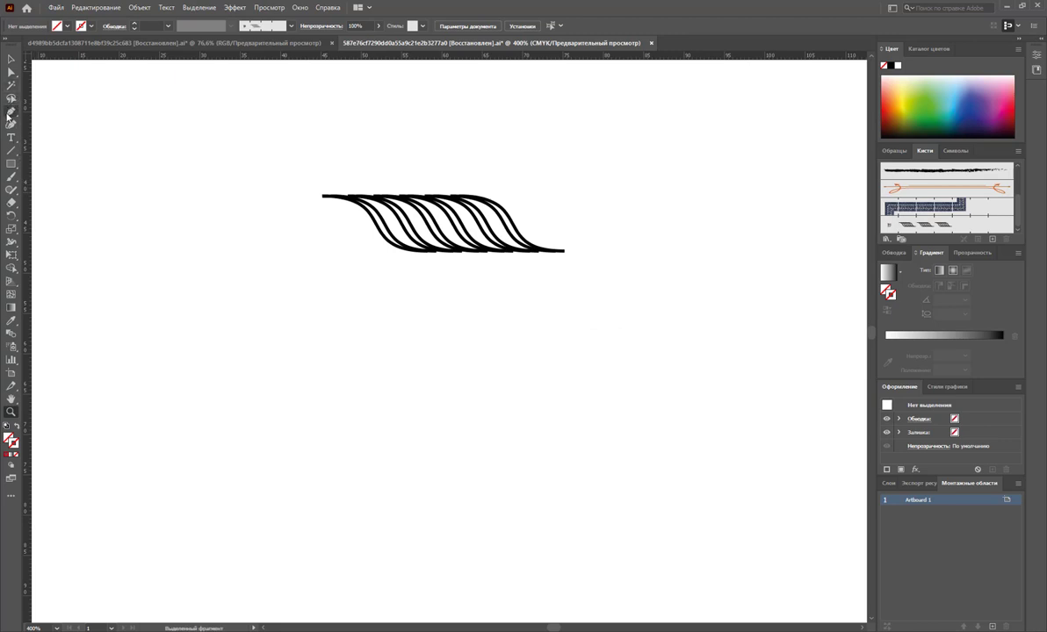
pyautogui.click(11, 111)
pyautogui.click(117, 333)
pyautogui.click(174, 311)
pyautogui.click(163, 376)
pyautogui.click(239, 389)
pyautogui.click(342, 385)
pyautogui.click(386, 432)
pyautogui.click(445, 416)
pyautogui.click(501, 411)
pyautogui.click(556, 411)
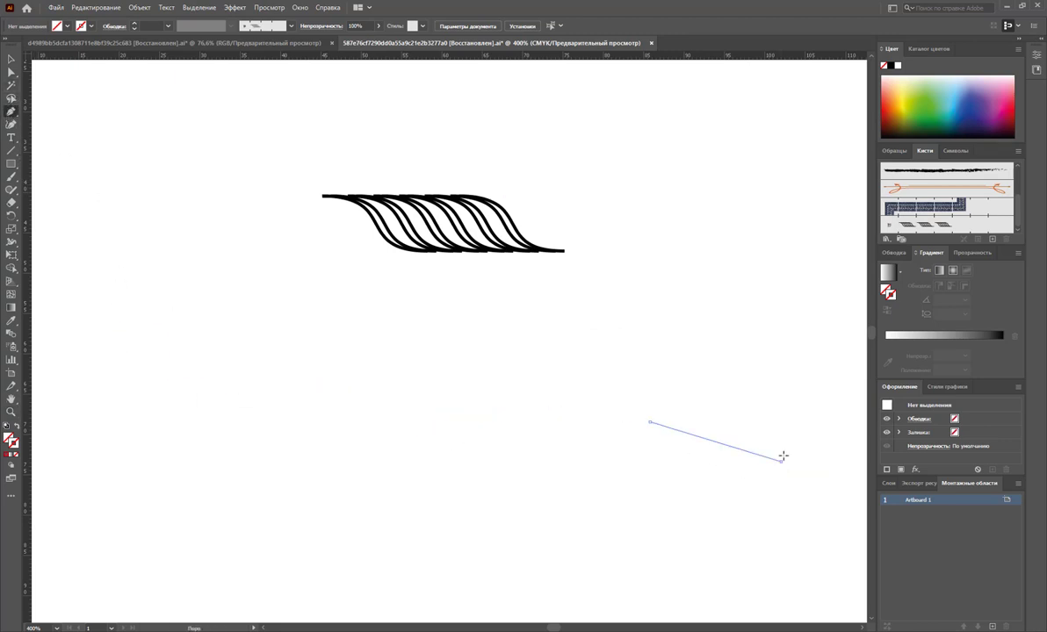
pyautogui.click(780, 460)
pyautogui.press('Escape')
# Try smoothing the jagged trial path, then delete it.
pyautogui.click(8, 61)
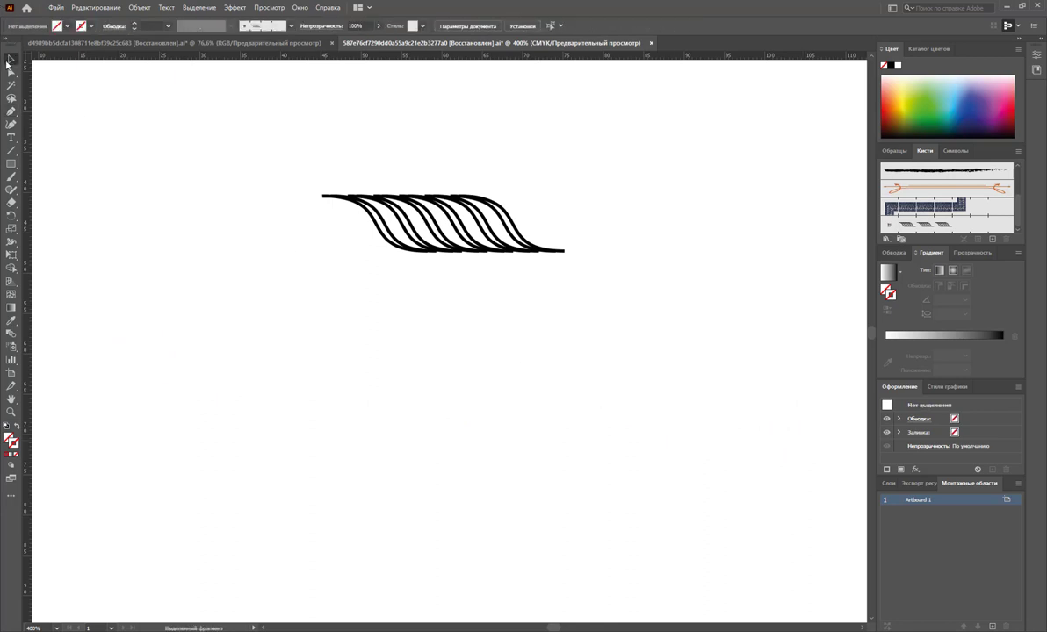
pyautogui.moveTo(525, 357); pyautogui.dragTo(268, 474)
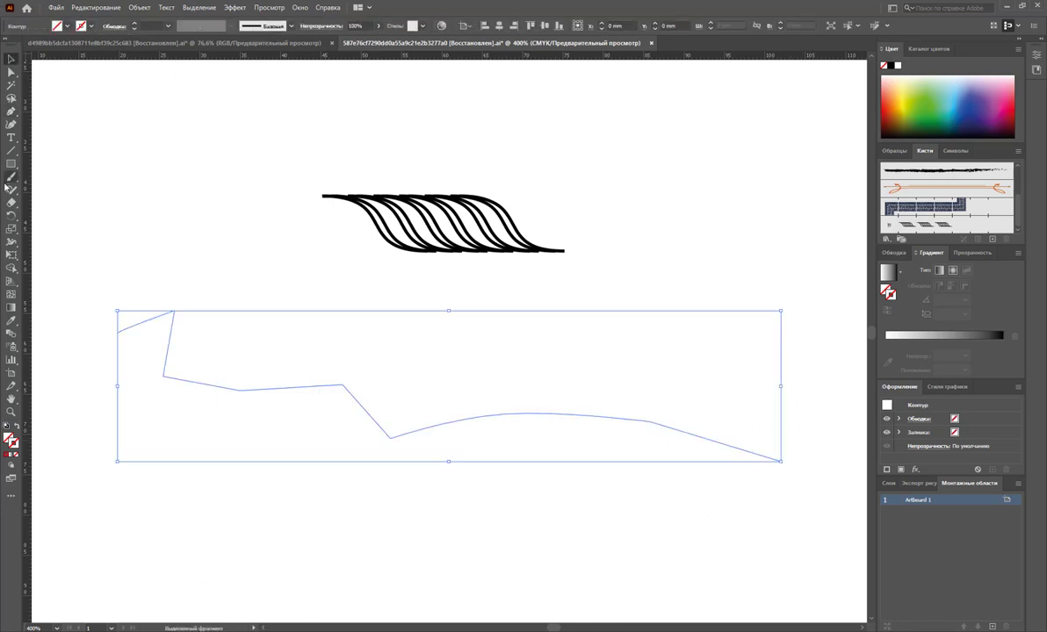
pyautogui.moveTo(10, 191); pyautogui.dragTo(48, 204)
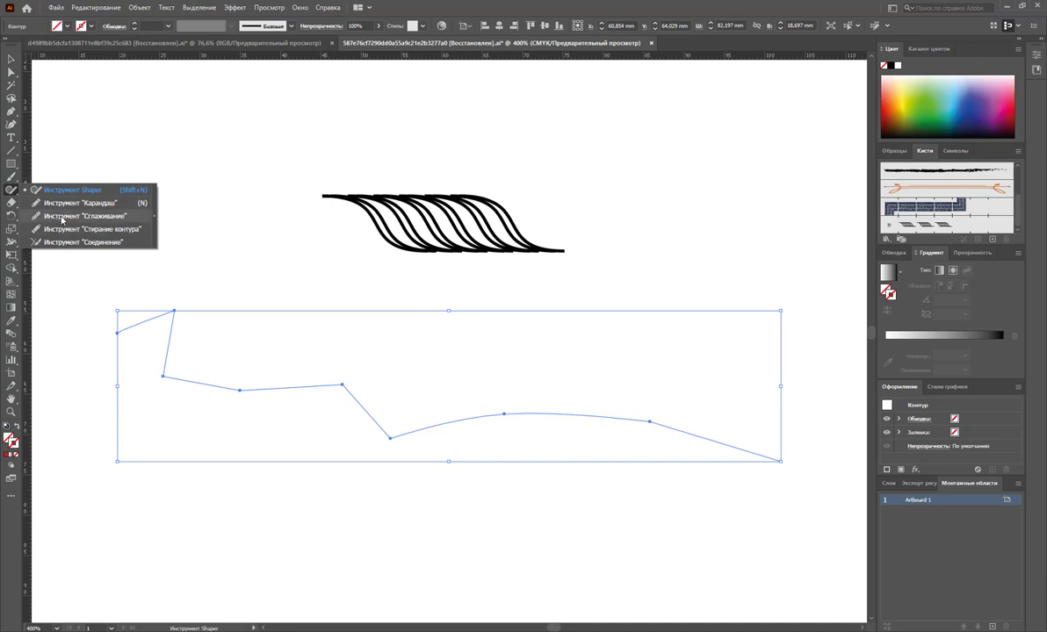
pyautogui.click(11, 58)
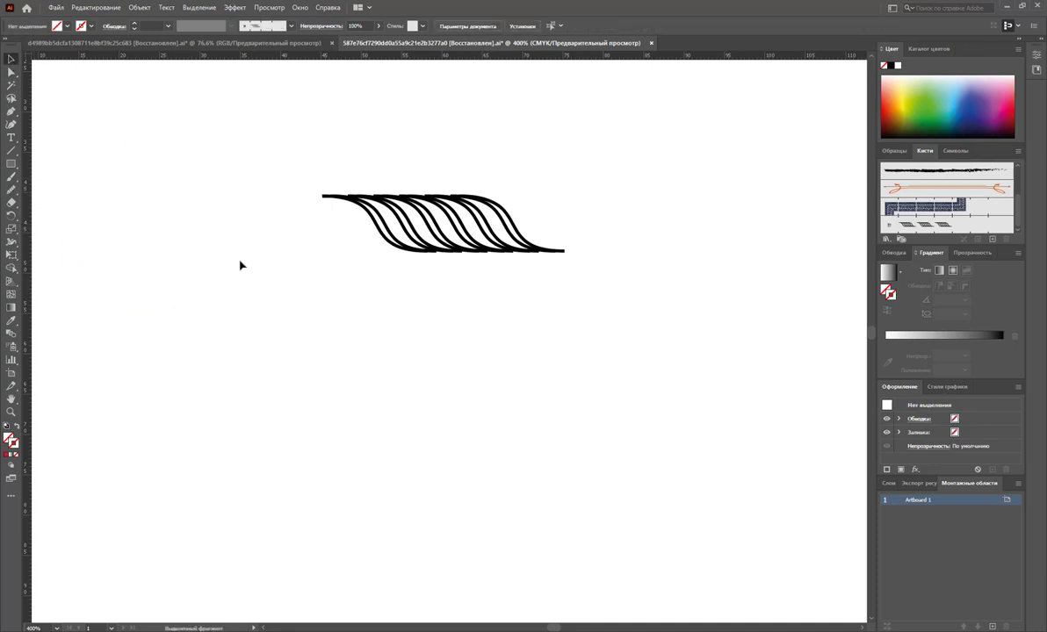
pyautogui.moveTo(225, 247); pyautogui.dragTo(92, 423)
pyautogui.click(10, 188)
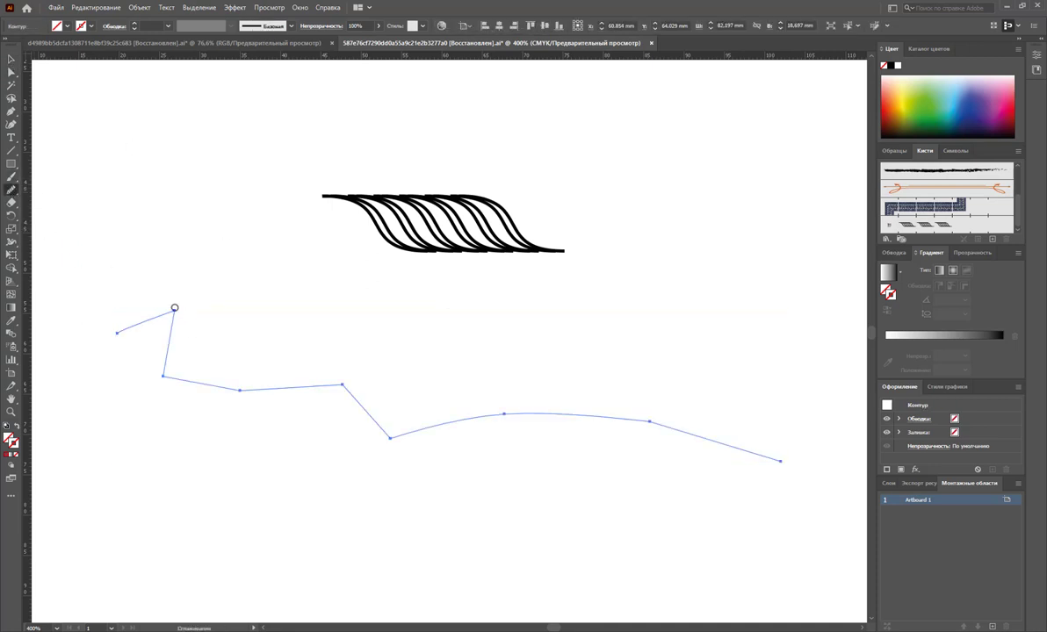
pyautogui.moveTo(176, 307); pyautogui.dragTo(175, 383)
pyautogui.moveTo(191, 339); pyautogui.dragTo(411, 441)
pyautogui.click(11, 59)
pyautogui.press('Delete')
# Draw a smooth curved open path with the Pen tool below the S-curves.
pyautogui.press('p')
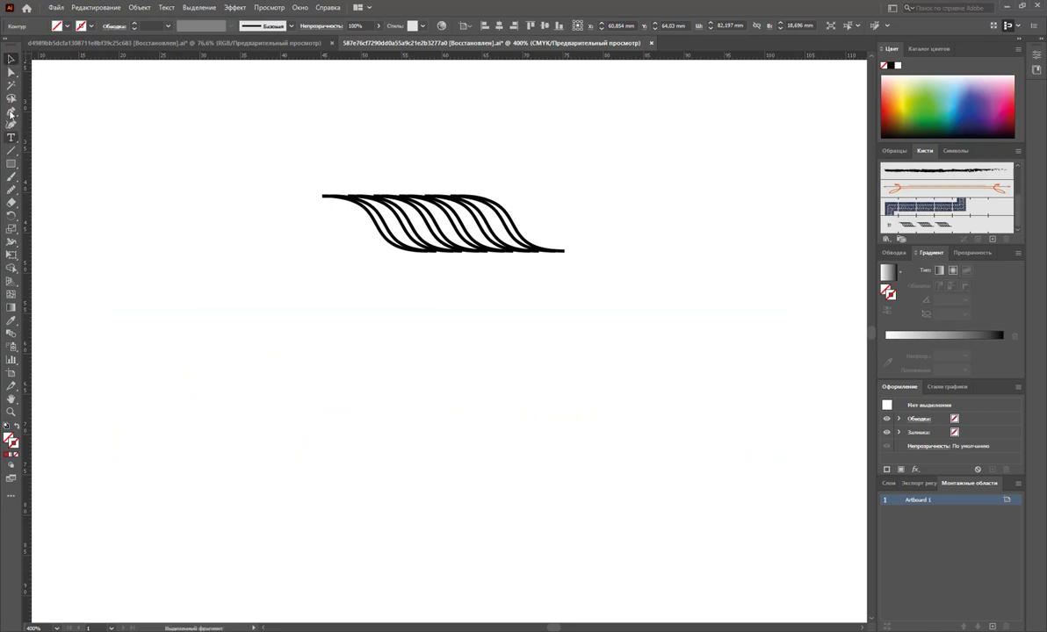
pyautogui.click(104, 316)
pyautogui.moveTo(202, 334)
pyautogui.mouseDown()
pyautogui.moveTo(246, 367)
pyautogui.moveTo(257, 392)
pyautogui.mouseUp()
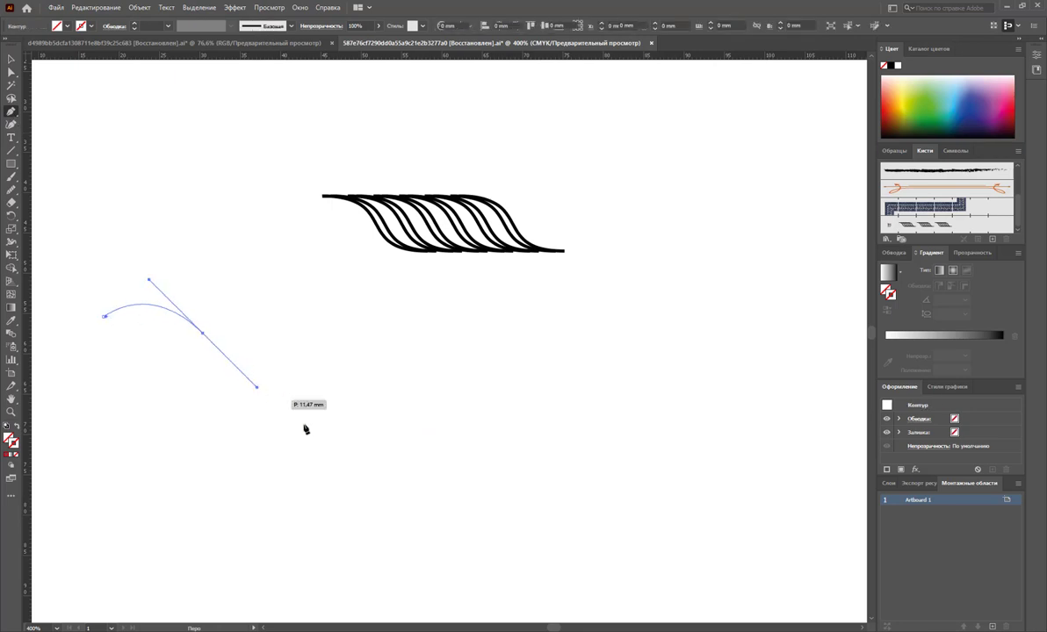
pyautogui.moveTo(345, 445); pyautogui.dragTo(446, 463)
pyautogui.moveTo(593, 432); pyautogui.dragTo(664, 413)
pyautogui.moveTo(742, 386); pyautogui.dragTo(791, 428)
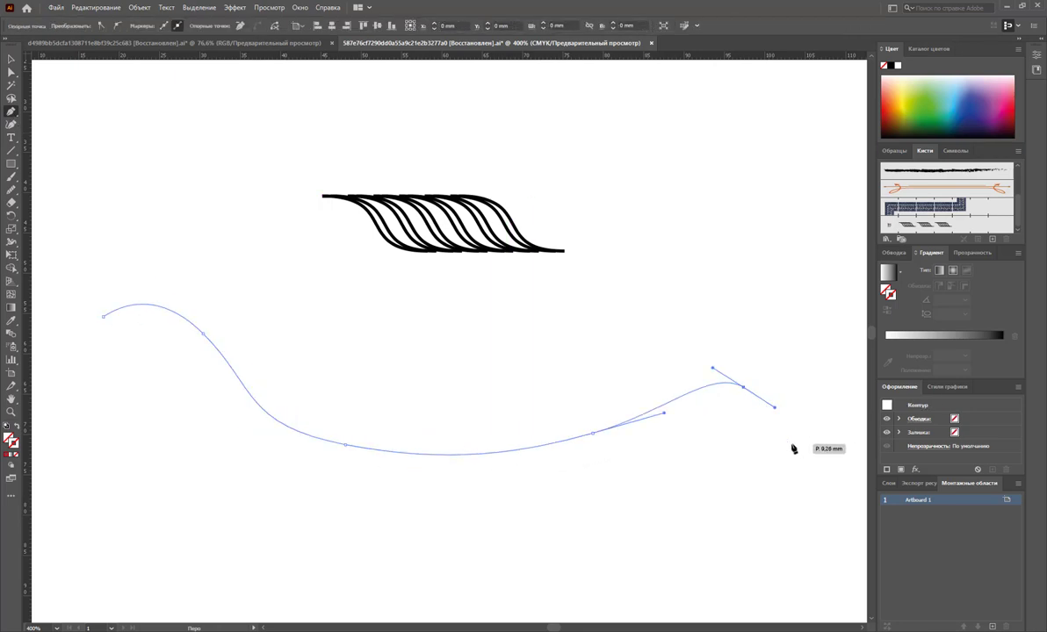
pyautogui.press('Delete')
pyautogui.click(791, 443)
pyautogui.hotkey('ctrl', 'z')
pyautogui.hotkey('ctrl', 'z')
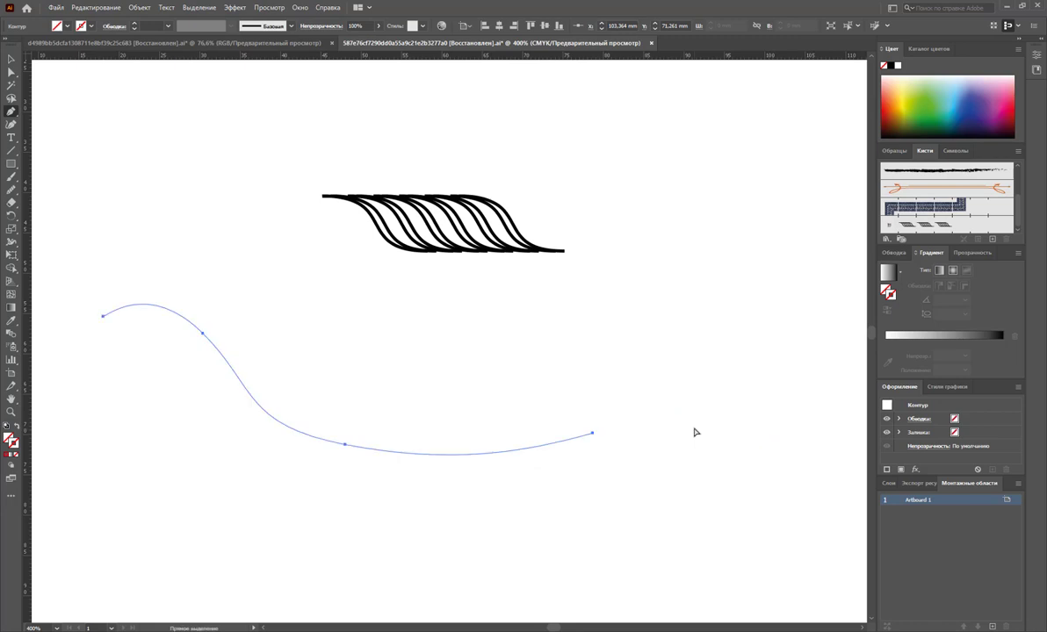
# Stroke the wavy path with Pattern Brush 1 at 0.25 pt and shift it right.
pyautogui.press('v')
pyautogui.moveTo(421, 354); pyautogui.dragTo(298, 520)
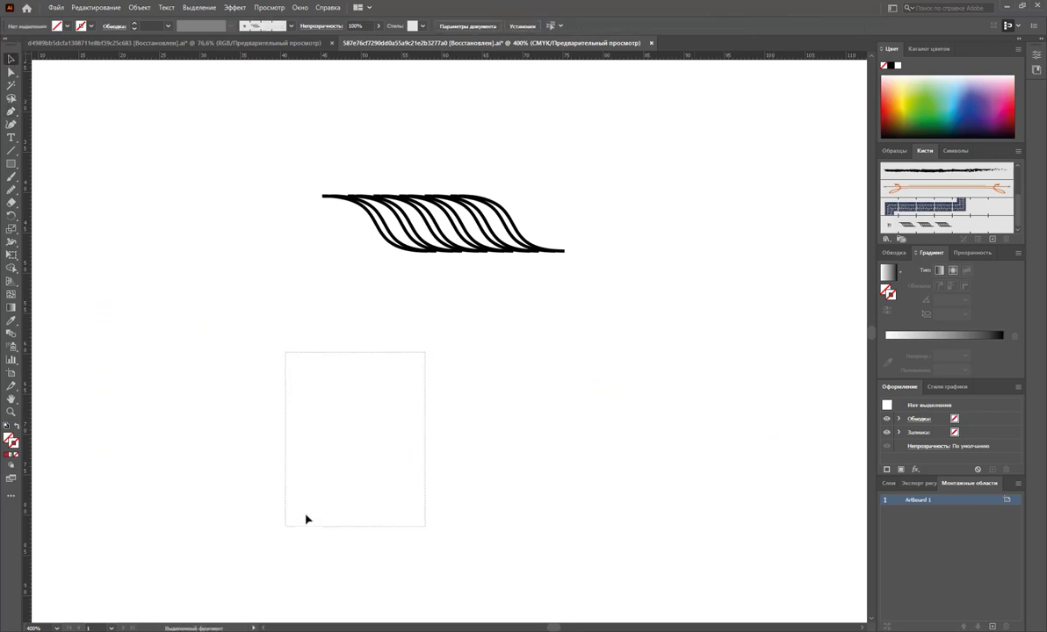
pyautogui.click(909, 227)
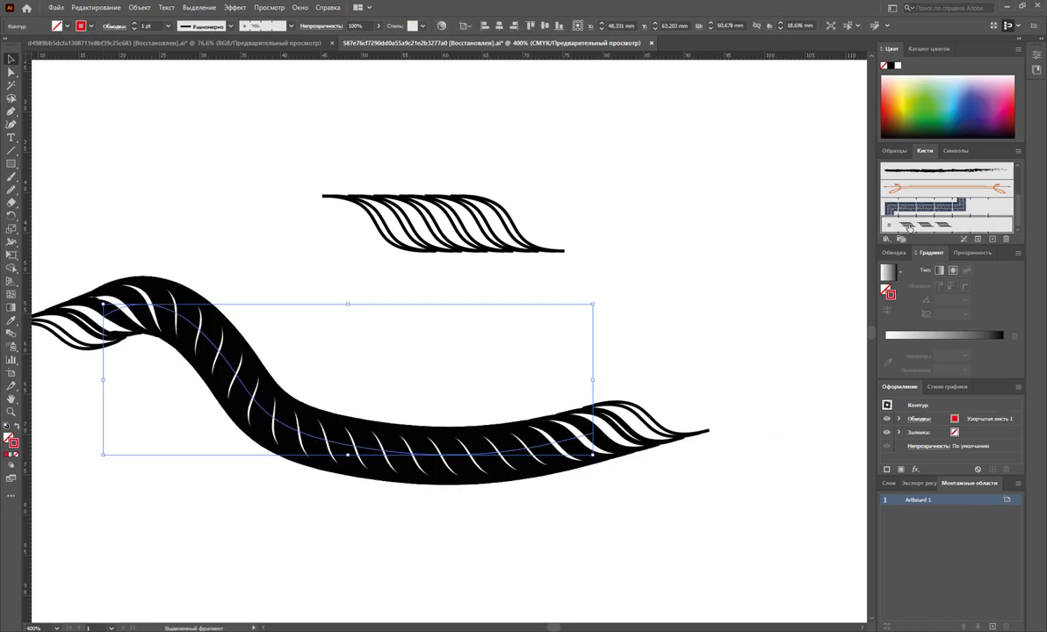
pyautogui.moveTo(391, 465); pyautogui.dragTo(468, 477)
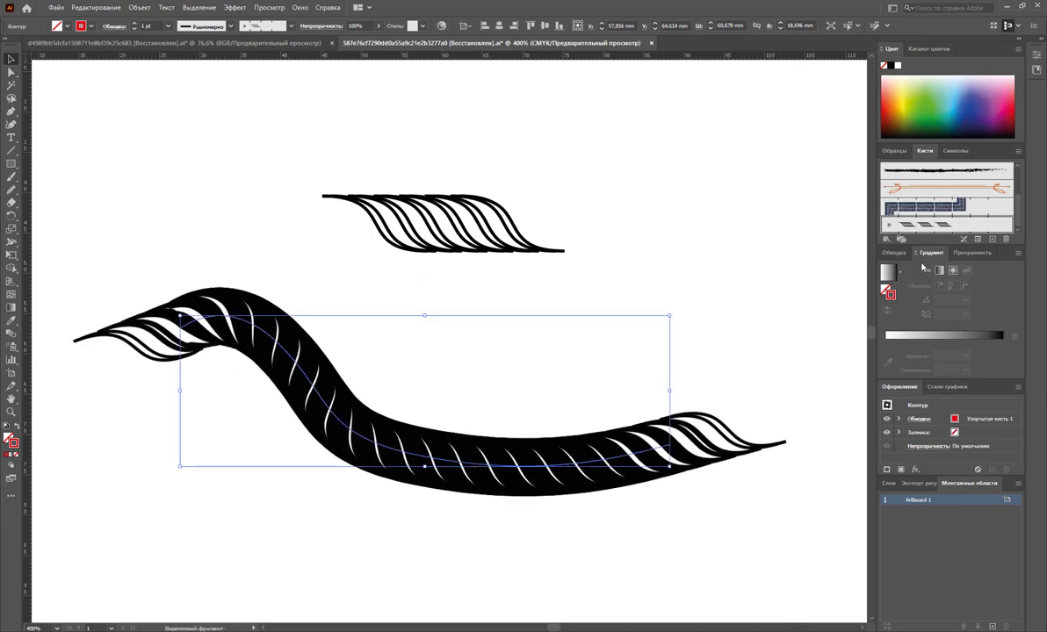
pyautogui.click(167, 26)
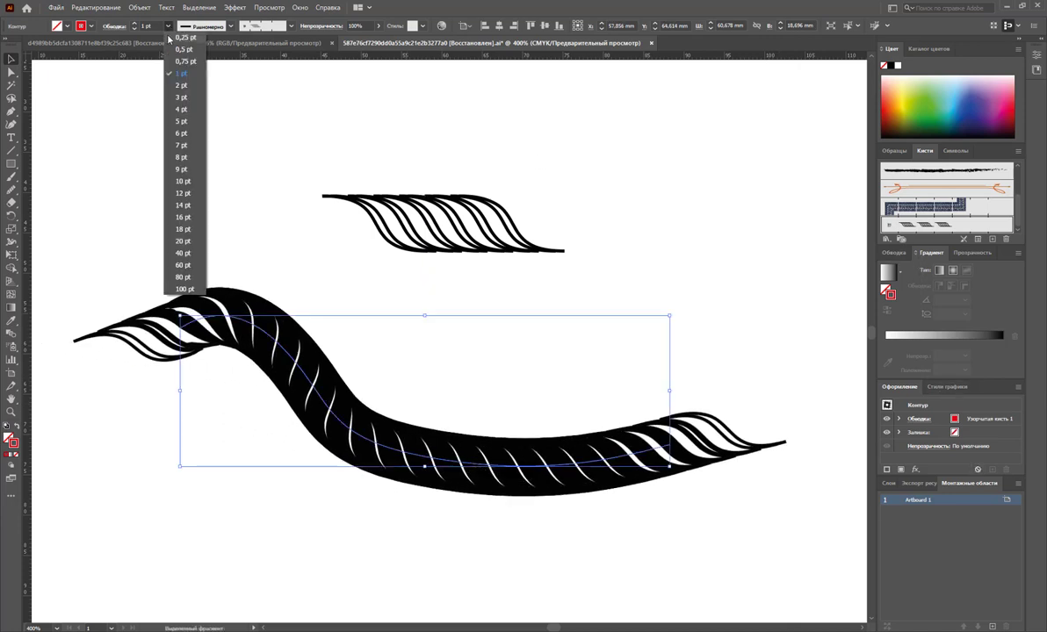
pyautogui.click(160, 36)
pyautogui.click(184, 190)
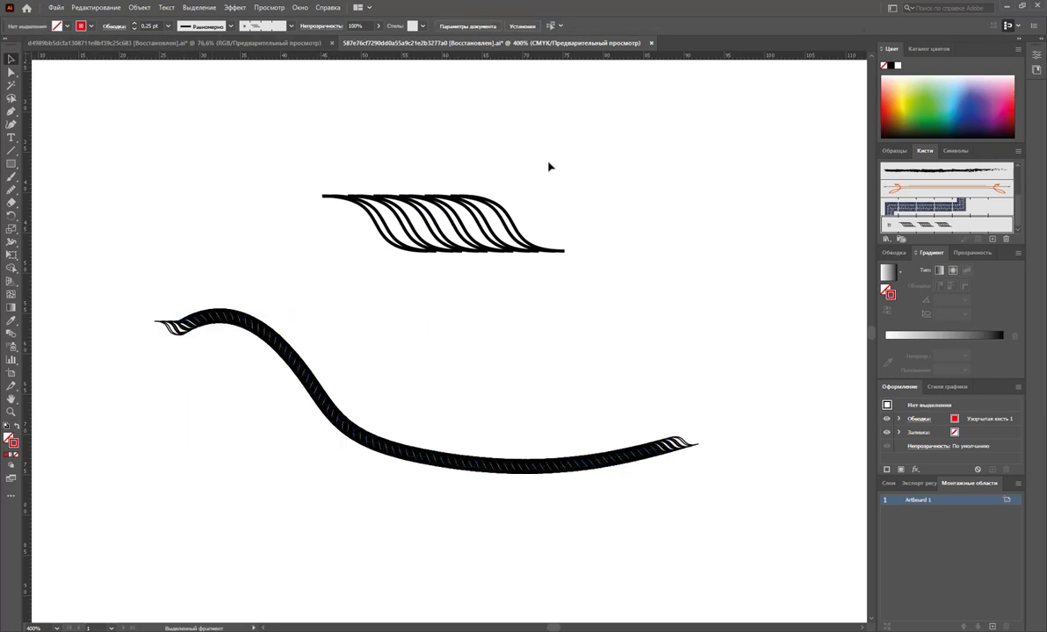
pyautogui.click(406, 254)
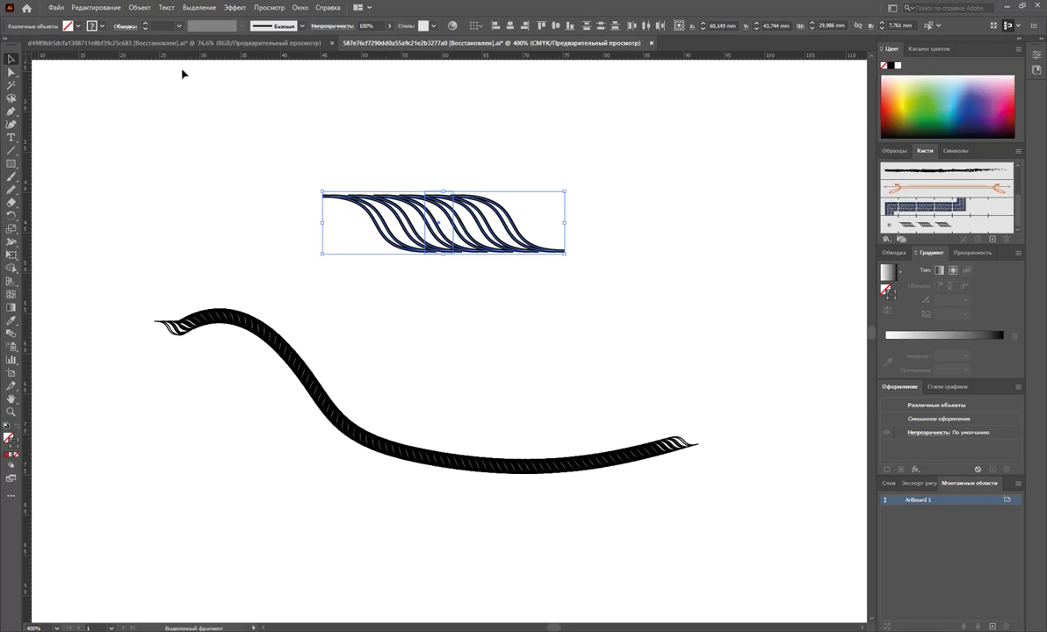
# Thin the S-curves to 0.25 pt, save them as a second pattern brush, and duplicate the rope.
pyautogui.click(178, 26)
pyautogui.click(185, 36)
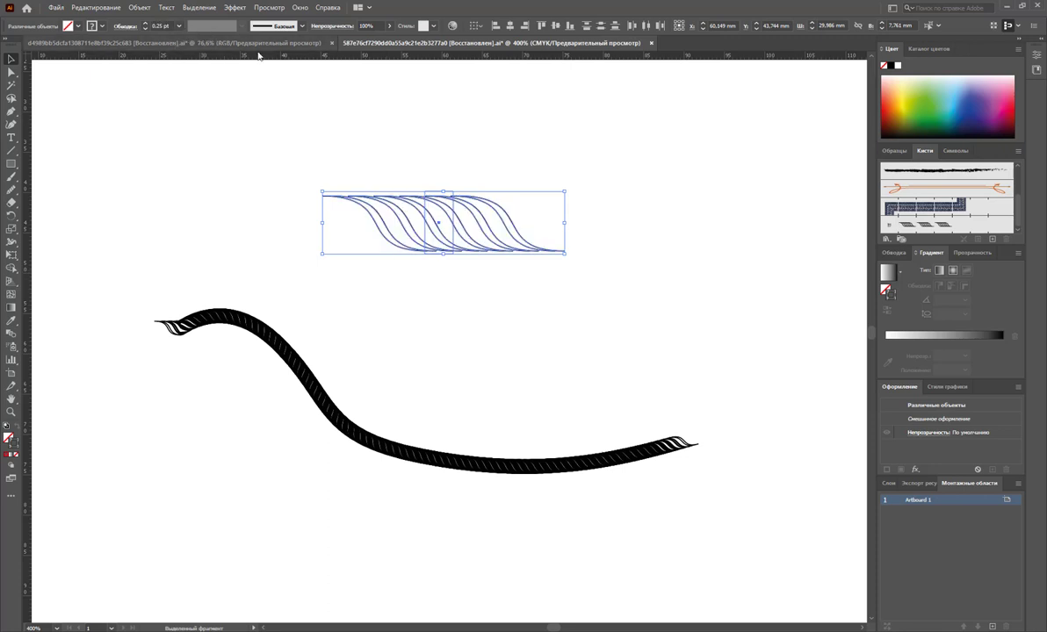
pyautogui.moveTo(510, 159); pyautogui.dragTo(368, 284)
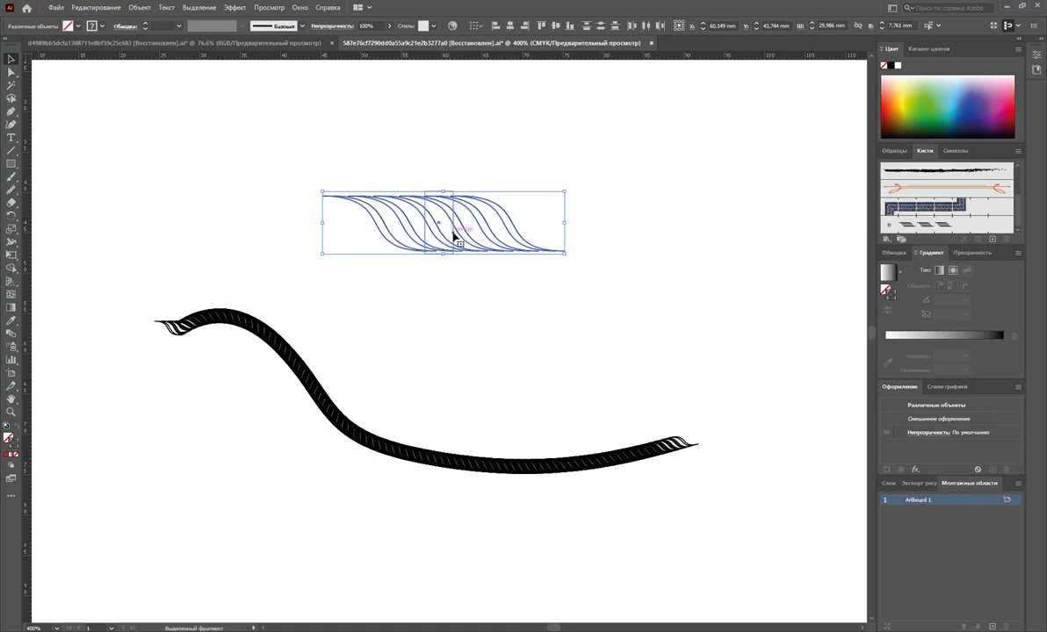
pyautogui.moveTo(454, 237)
pyautogui.mouseDown()
pyautogui.moveTo(930, 235)
pyautogui.moveTo(919, 238)
pyautogui.mouseUp()
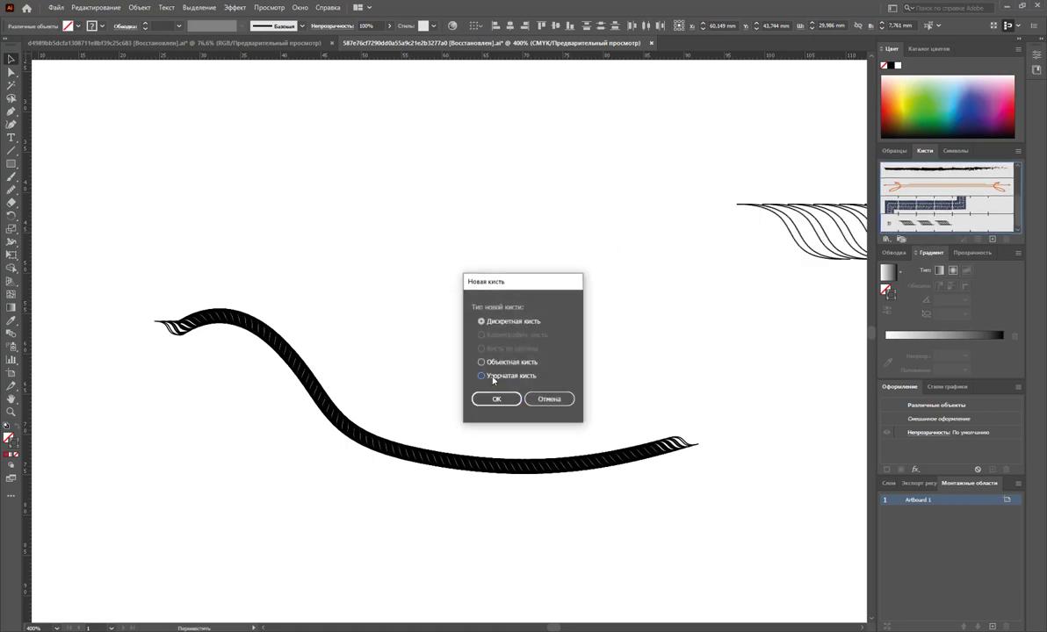
pyautogui.click(479, 376)
pyautogui.click(514, 404)
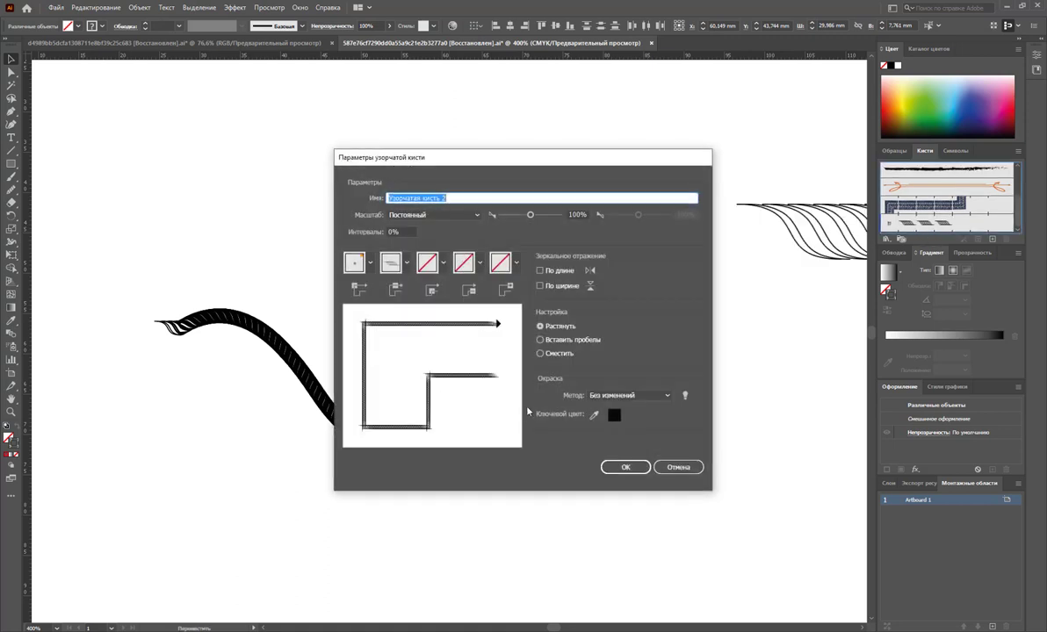
pyautogui.click(625, 466)
pyautogui.scroll(-2, 527, 377)
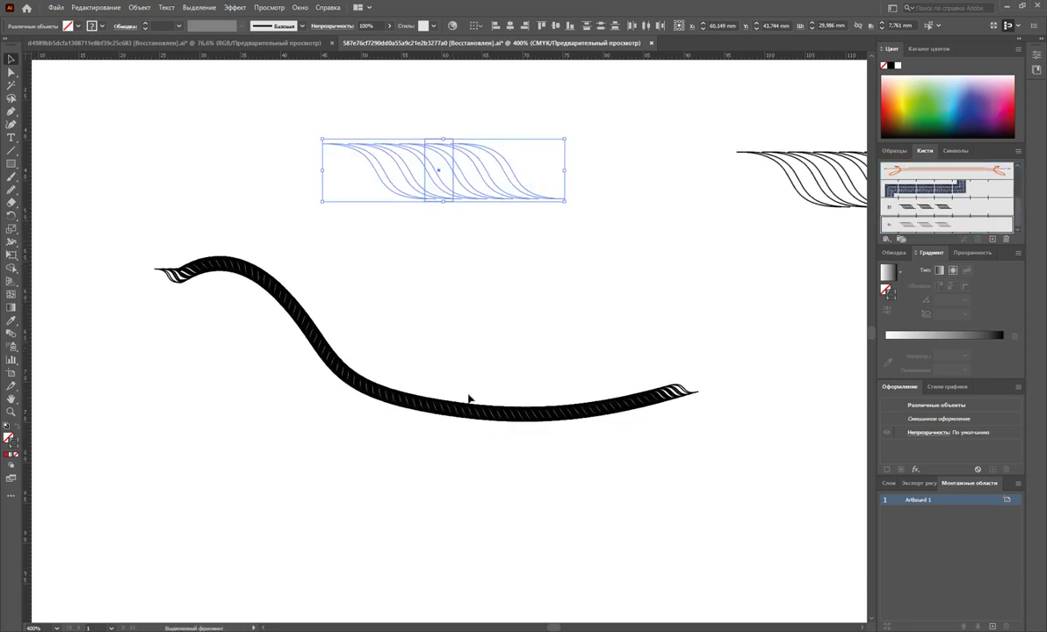
pyautogui.moveTo(427, 412); pyautogui.dragTo(428, 506)
# Place the rope copy below the original and stroke it with Pattern Brush 2.
pyautogui.click(608, 229)
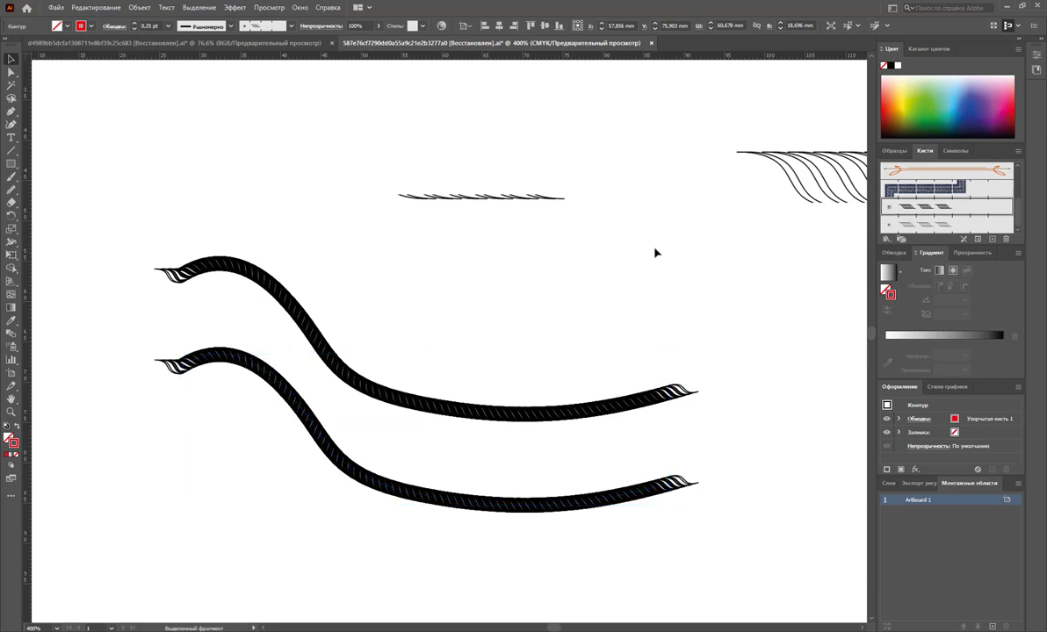
pyautogui.scroll(2, 619, 189)
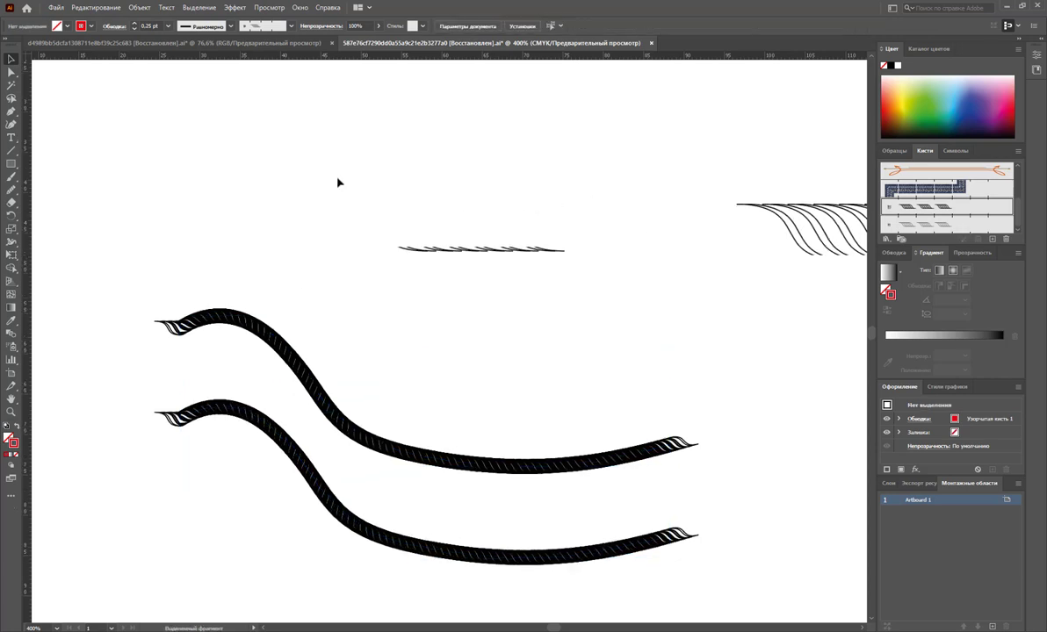
pyautogui.scroll(-2, 540, 367)
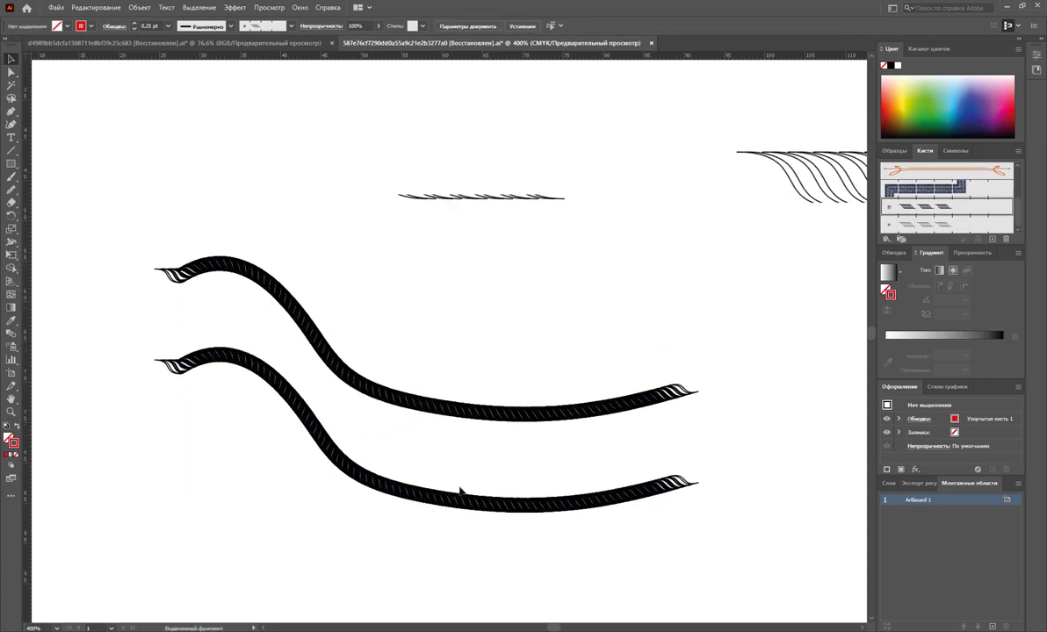
pyautogui.moveTo(491, 465); pyautogui.dragTo(425, 523)
pyautogui.click(734, 268)
pyautogui.click(923, 225)
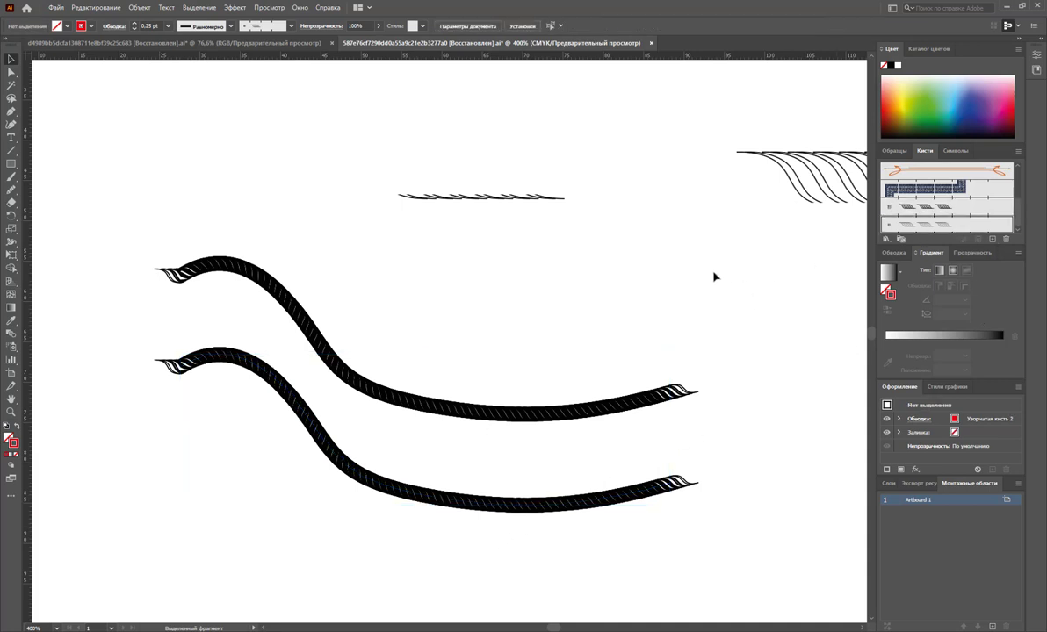
pyautogui.moveTo(429, 458); pyautogui.dragTo(374, 528)
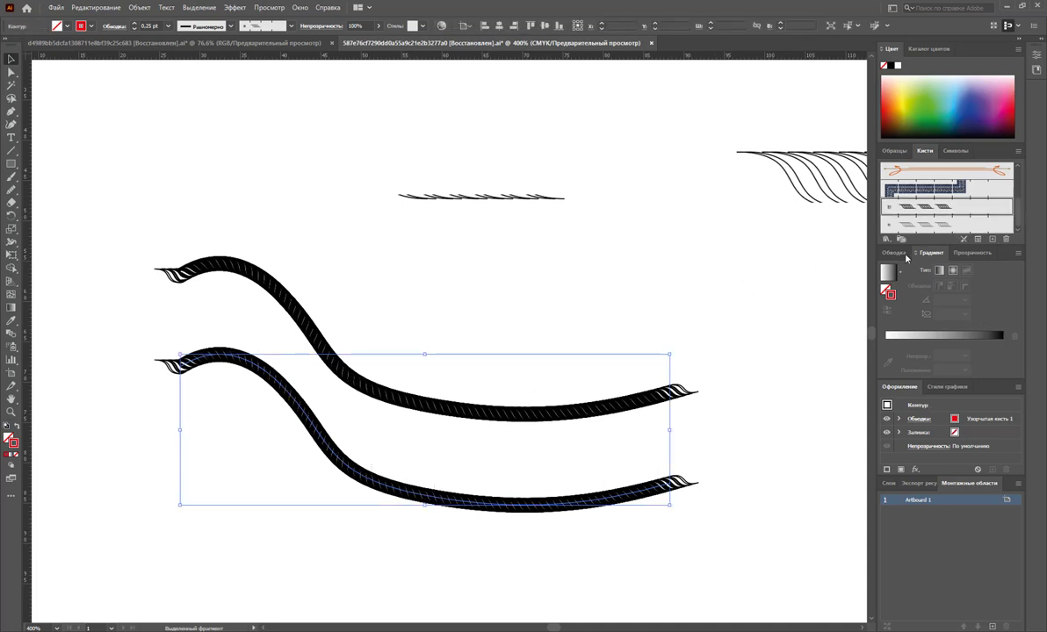
pyautogui.click(924, 227)
pyautogui.click(600, 257)
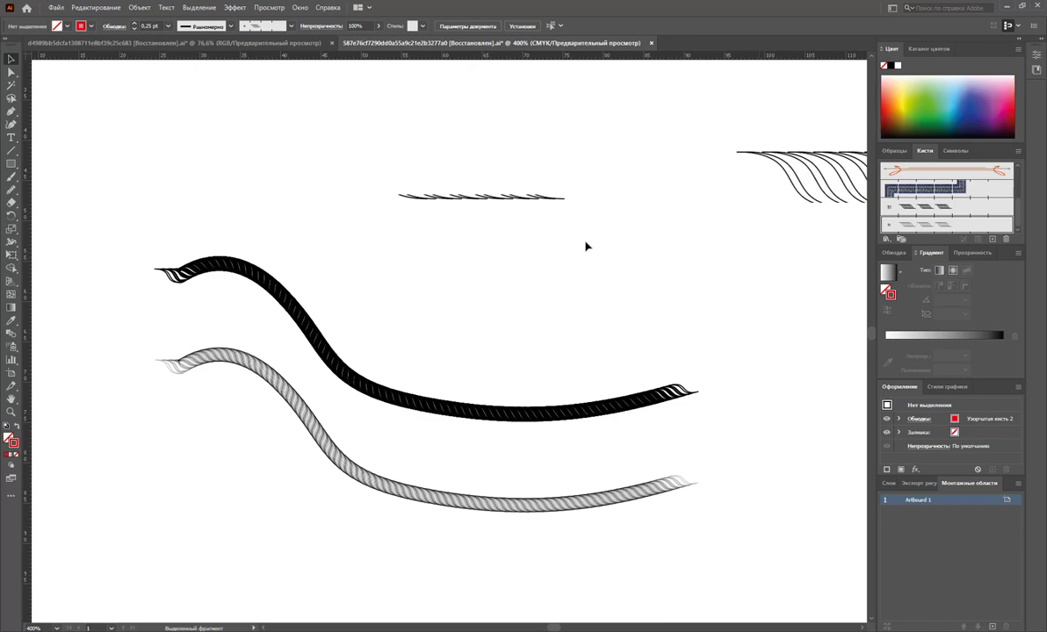
pyautogui.press('z')
pyautogui.keyDown('alt'); pyautogui.click(560, 228); pyautogui.keyUp('alt')
pyautogui.scroll(1, 386, 483)
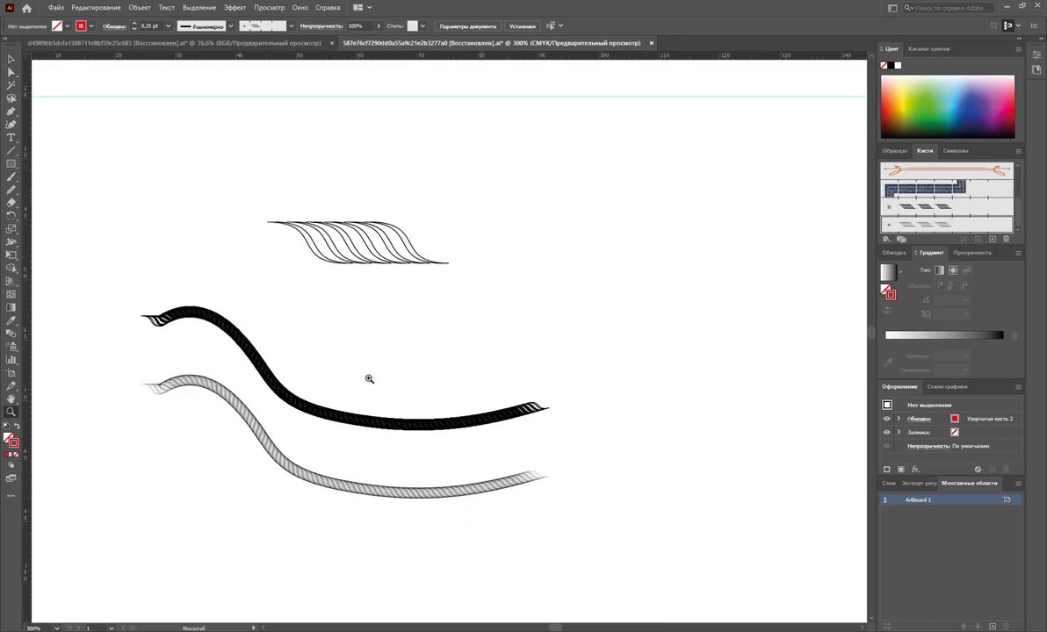
pyautogui.scroll(1, 367, 378)
pyautogui.scroll(2, 367, 443)
pyautogui.scroll(1, 425, 483)
pyautogui.scroll(1, 483, 447)
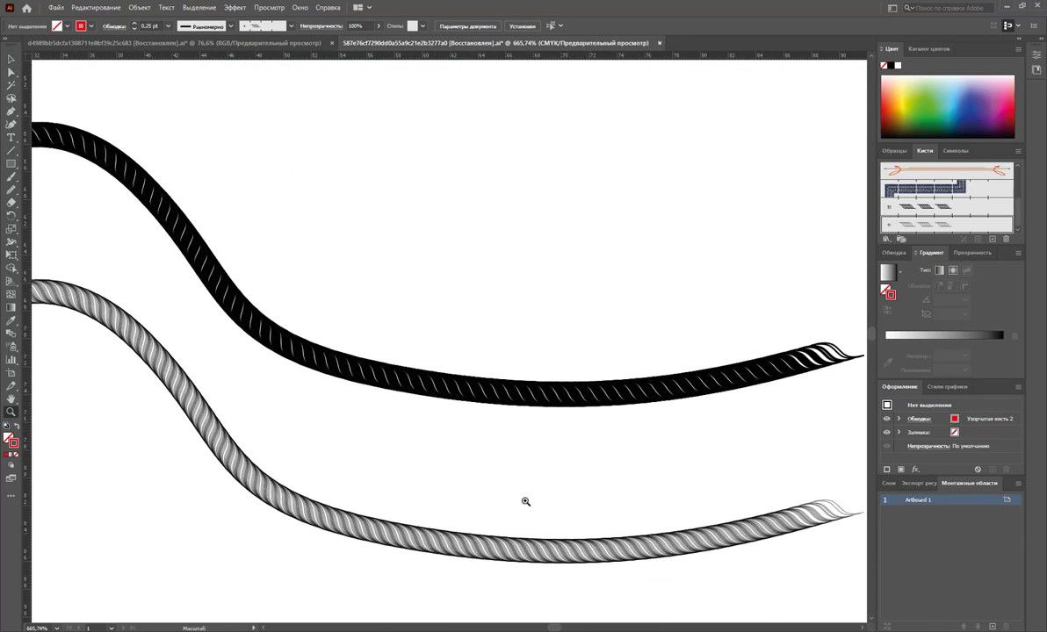
pyautogui.scroll(2, 514, 456)
pyautogui.scroll(-2, 493, 392)
pyautogui.scroll(-1, 488, 369)
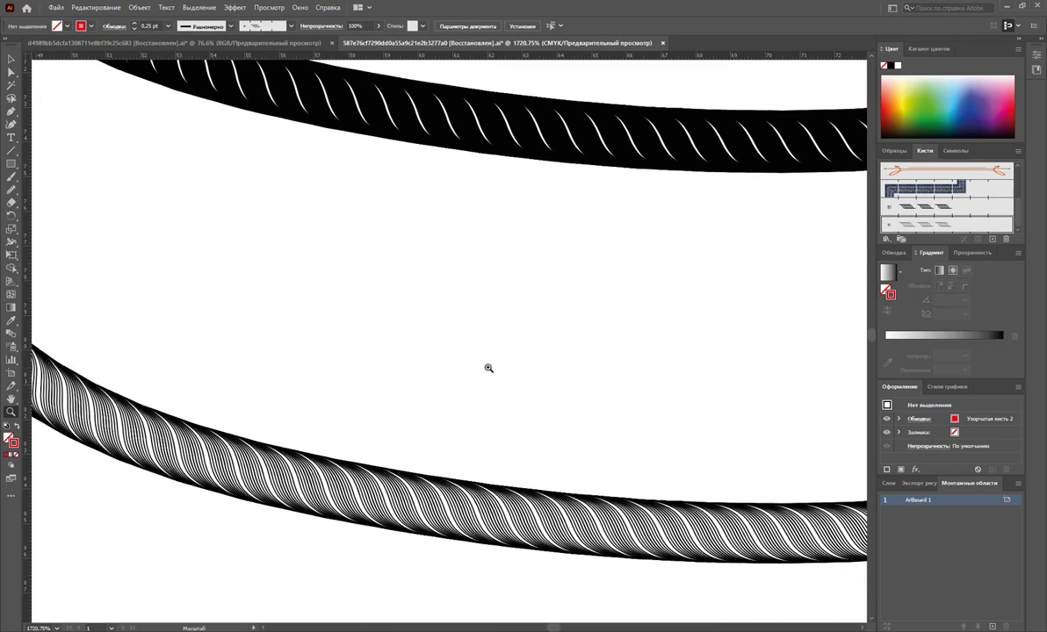
pyautogui.scroll(3, 500, 365)
pyautogui.scroll(2, 507, 362)
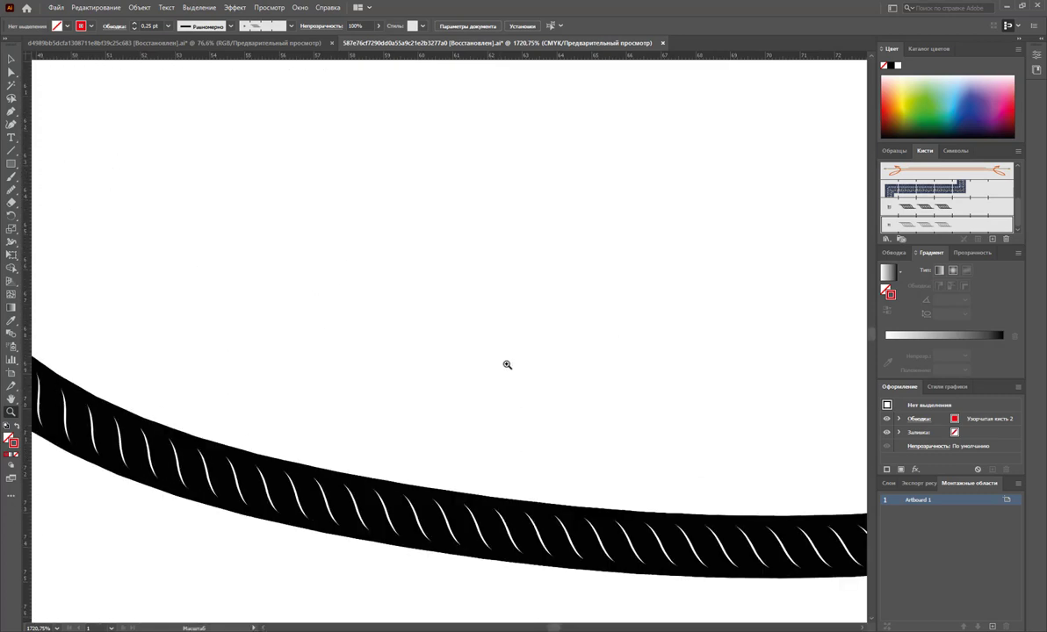
pyautogui.scroll(5, 506, 363)
pyautogui.keyDown('alt'); pyautogui.click(465, 327); pyautogui.keyUp('alt')
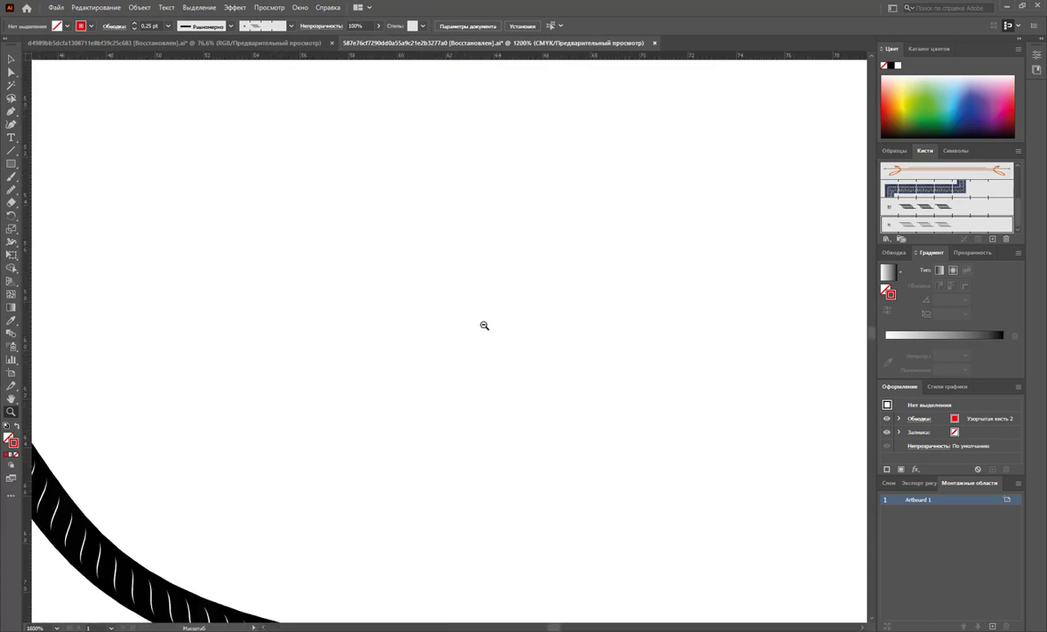
pyautogui.keyDown('alt'); pyautogui.click(484, 324); pyautogui.keyUp('alt')
pyautogui.keyDown('alt'); pyautogui.click(554, 374); pyautogui.keyUp('alt')
pyautogui.keyDown('alt'); pyautogui.click(240, 405); pyautogui.keyUp('alt')
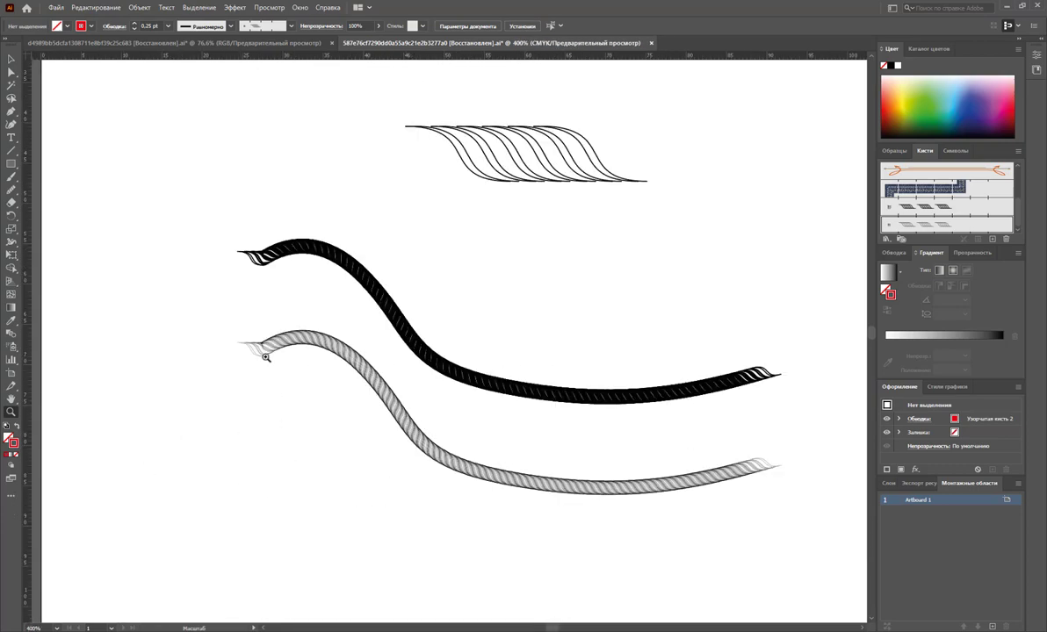
pyautogui.moveTo(434, 439); pyautogui.dragTo(514, 485)
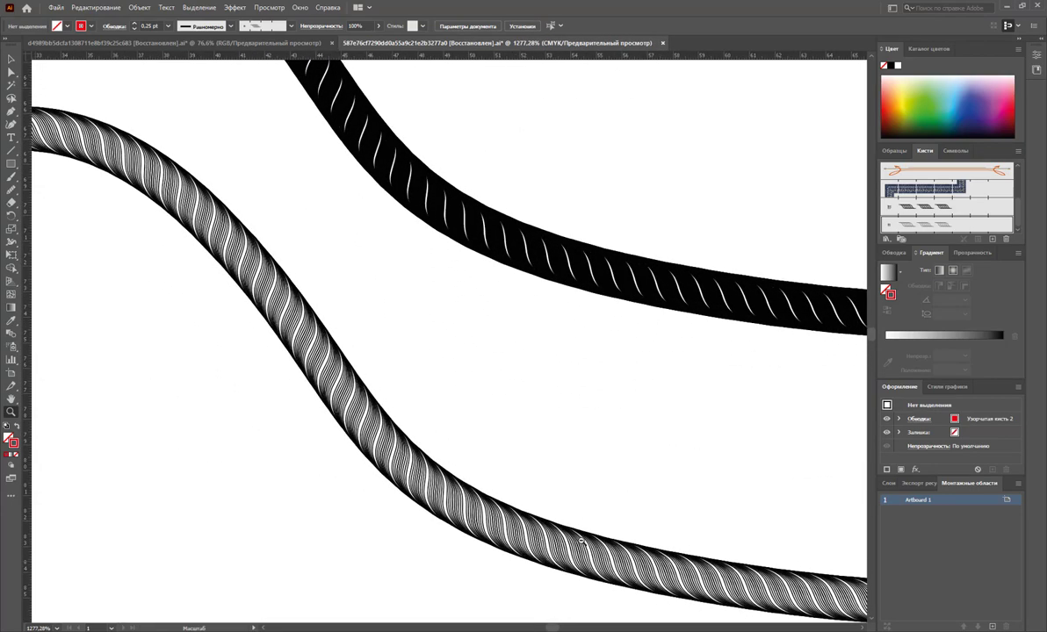
pyautogui.scroll(2, 566, 326)
pyautogui.scroll(4, 576, 332)
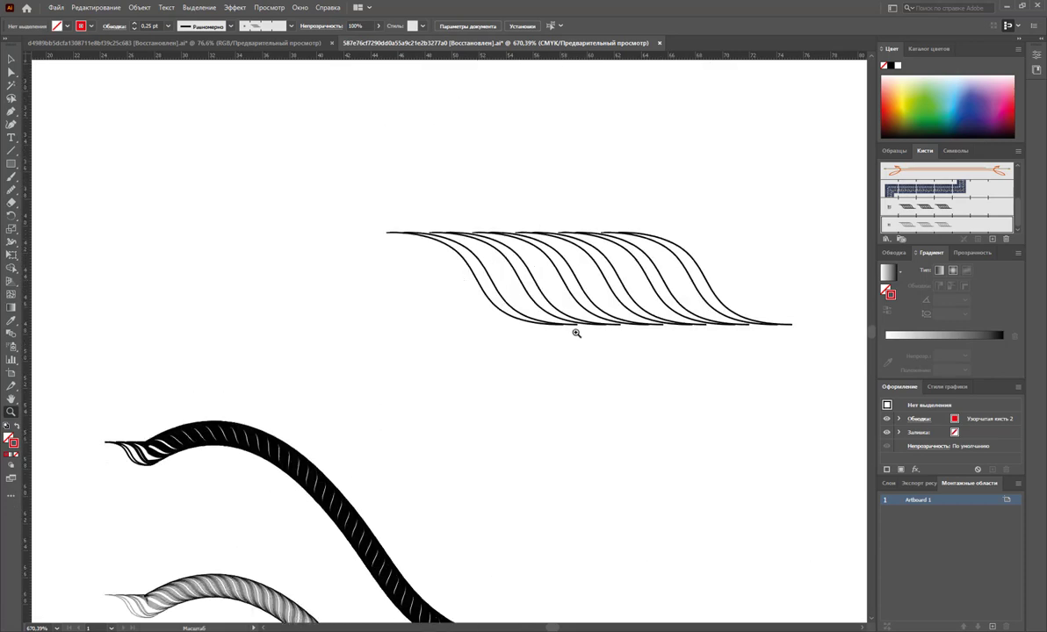
# Try pulling one S-curve up out of the set, then undo the move.
pyautogui.click(12, 59)
pyautogui.scroll(1, 574, 486)
pyautogui.scroll(2, 576, 439)
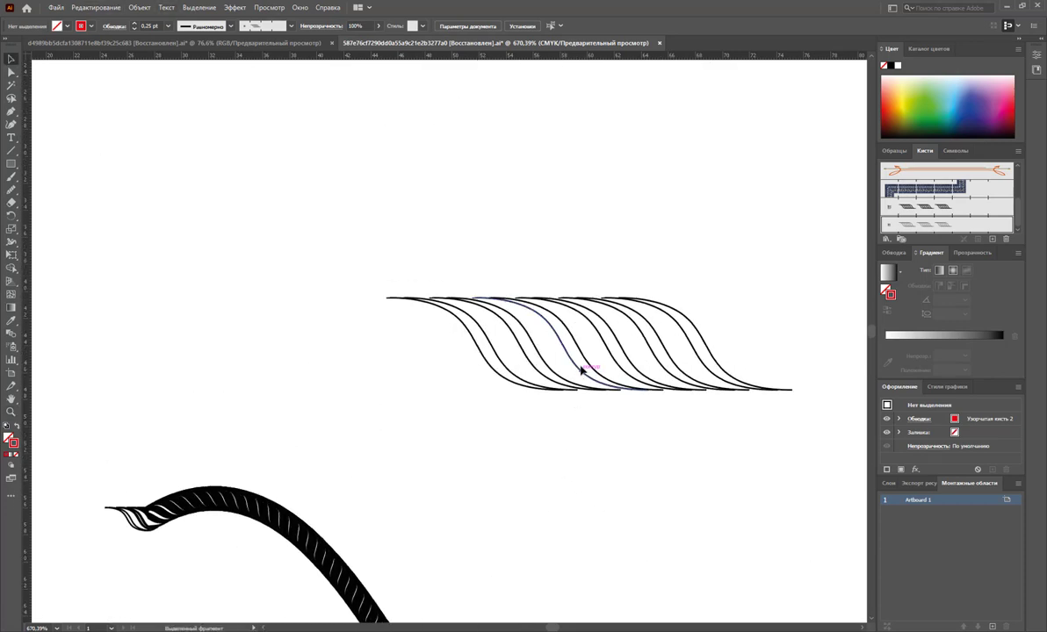
pyautogui.click(572, 362)
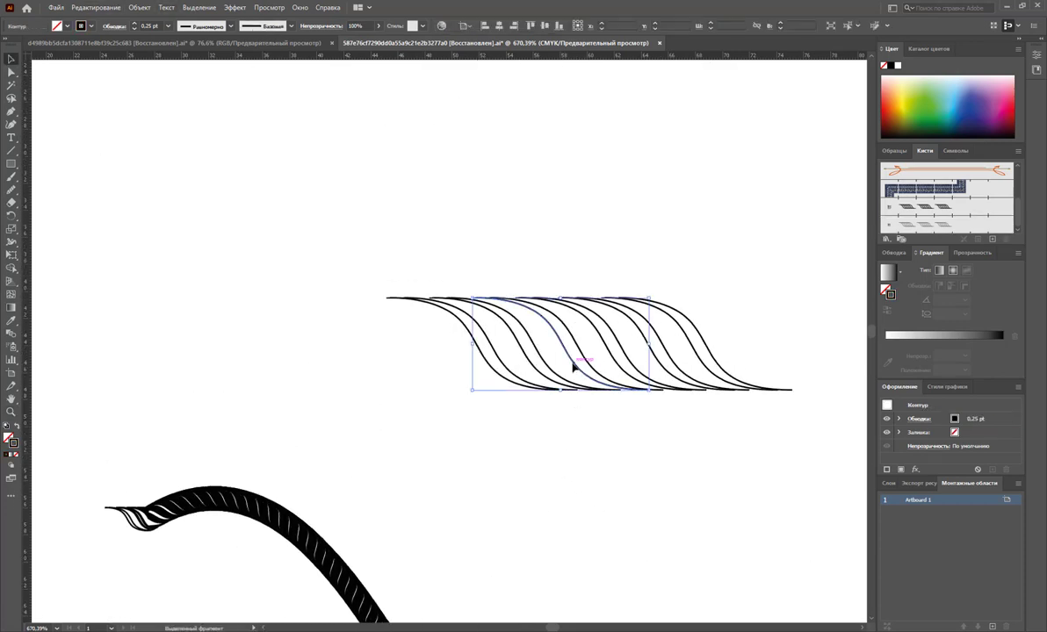
pyautogui.rightClick(573, 363)
pyautogui.click(540, 463)
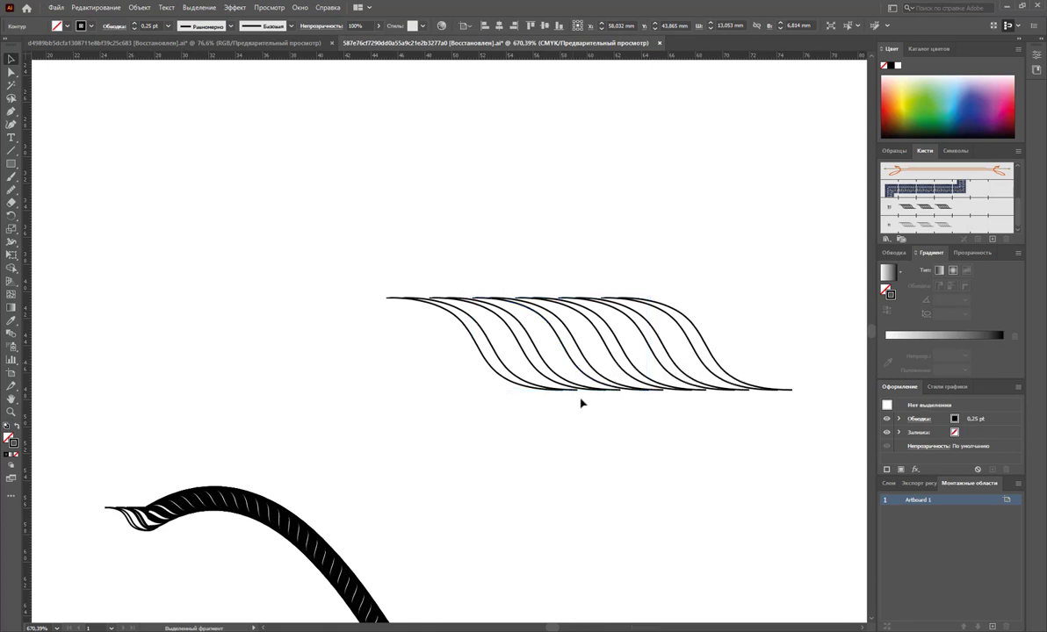
pyautogui.moveTo(577, 372); pyautogui.dragTo(591, 212)
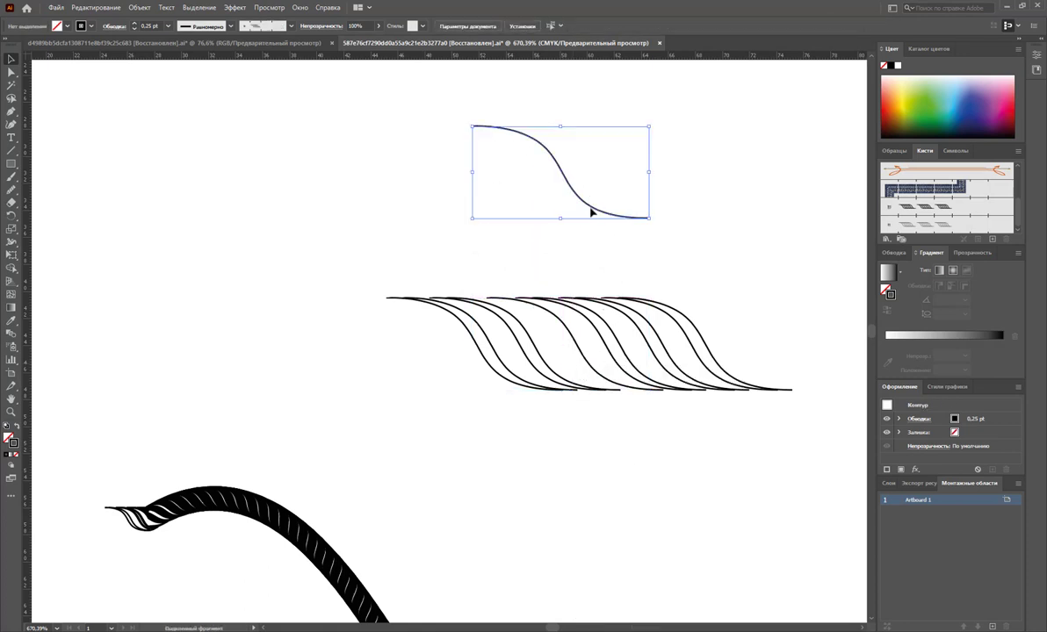
pyautogui.click(603, 243)
pyautogui.hotkey('ctrl', 'z')
pyautogui.hotkey('ctrl', 'z')
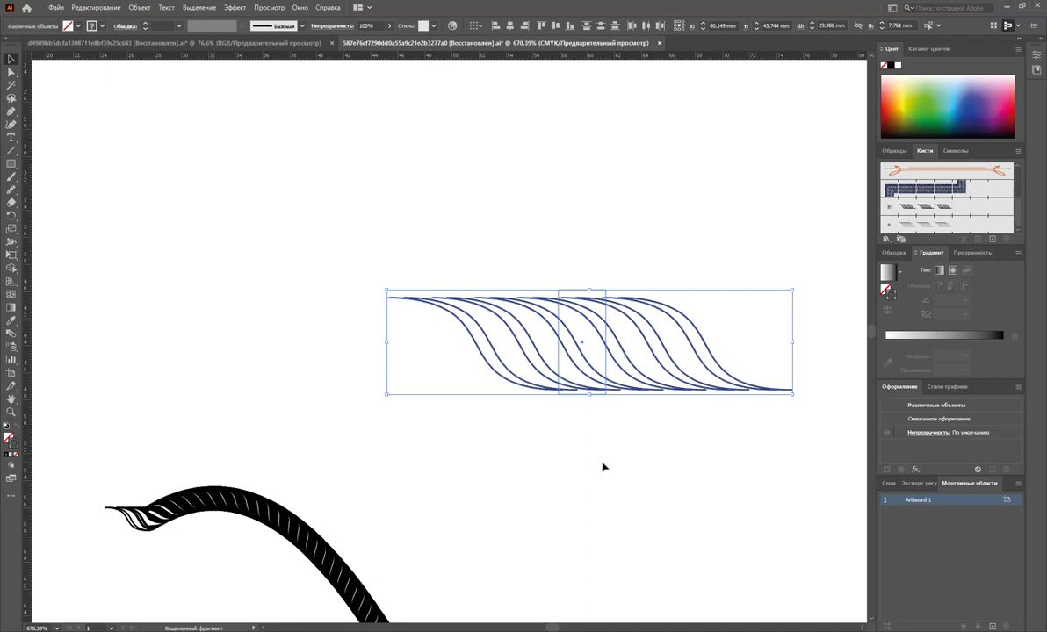
# Move two middle curves up and copy two more into a new top row.
pyautogui.click(567, 426)
pyautogui.click(619, 367)
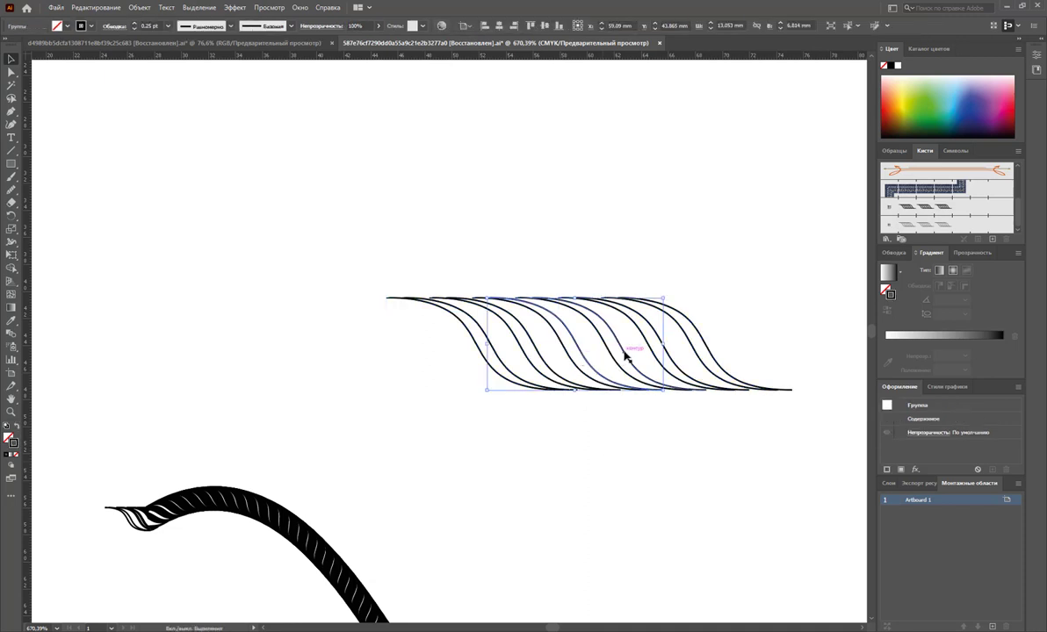
pyautogui.keyDown('shift'); pyautogui.click(626, 355); pyautogui.keyUp('shift')
pyautogui.moveTo(626, 351); pyautogui.dragTo(638, 173)
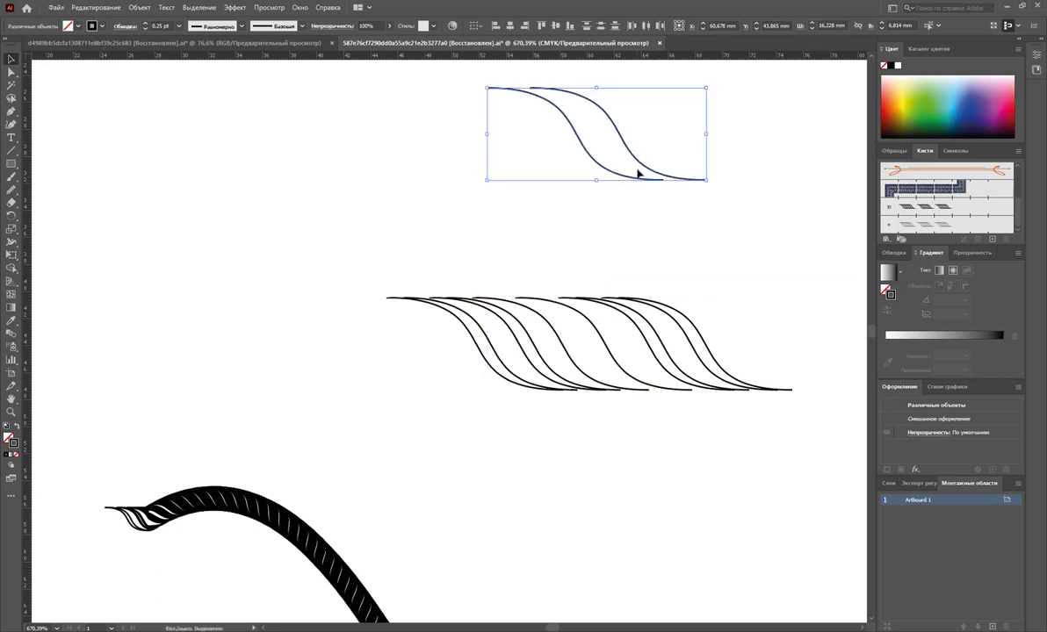
pyautogui.moveTo(626, 394); pyautogui.dragTo(526, 243)
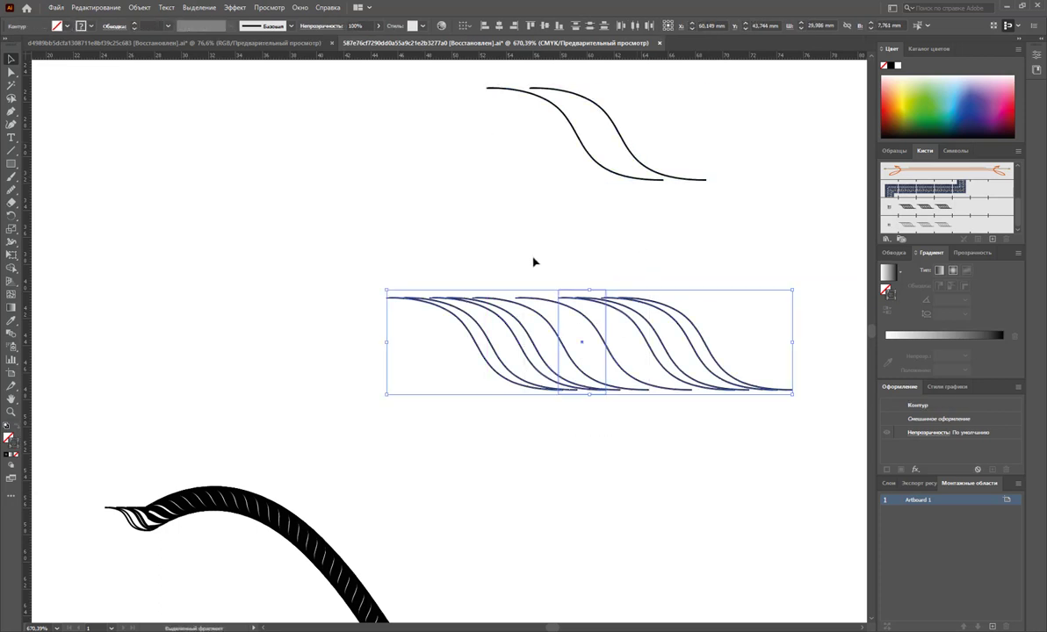
pyautogui.click(541, 430)
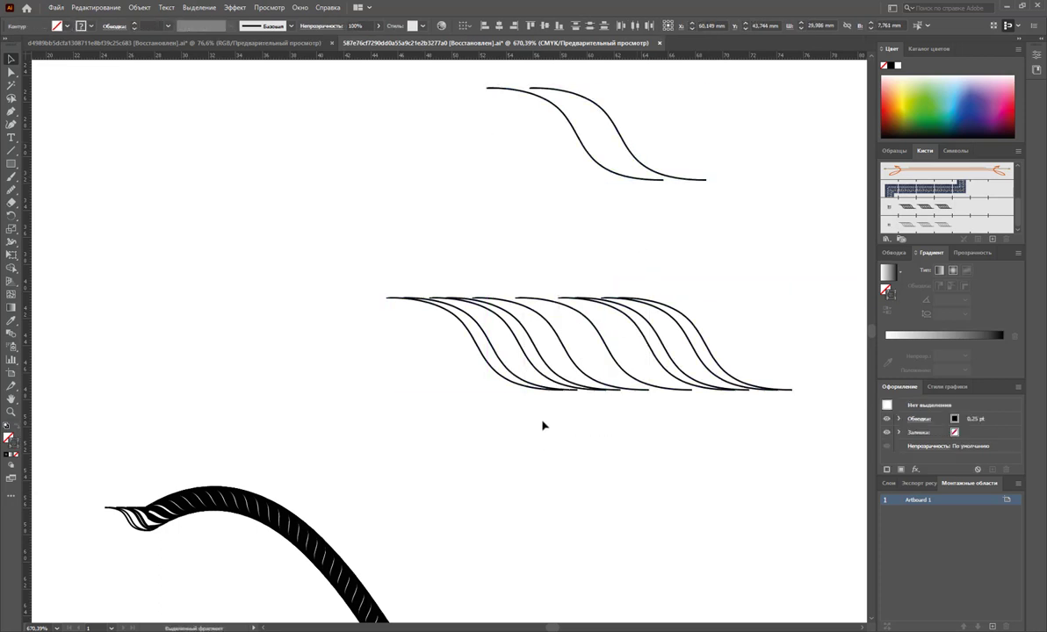
pyautogui.click(540, 374)
pyautogui.keyDown('shift'); pyautogui.click(657, 340); pyautogui.keyUp('shift')
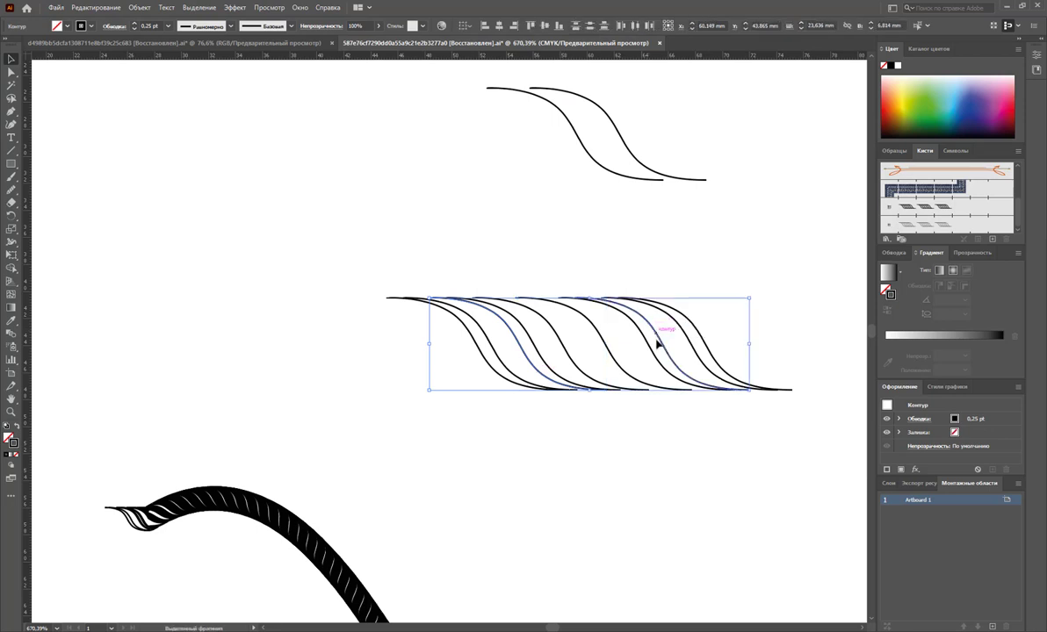
pyautogui.moveTo(663, 340); pyautogui.dragTo(666, 134)
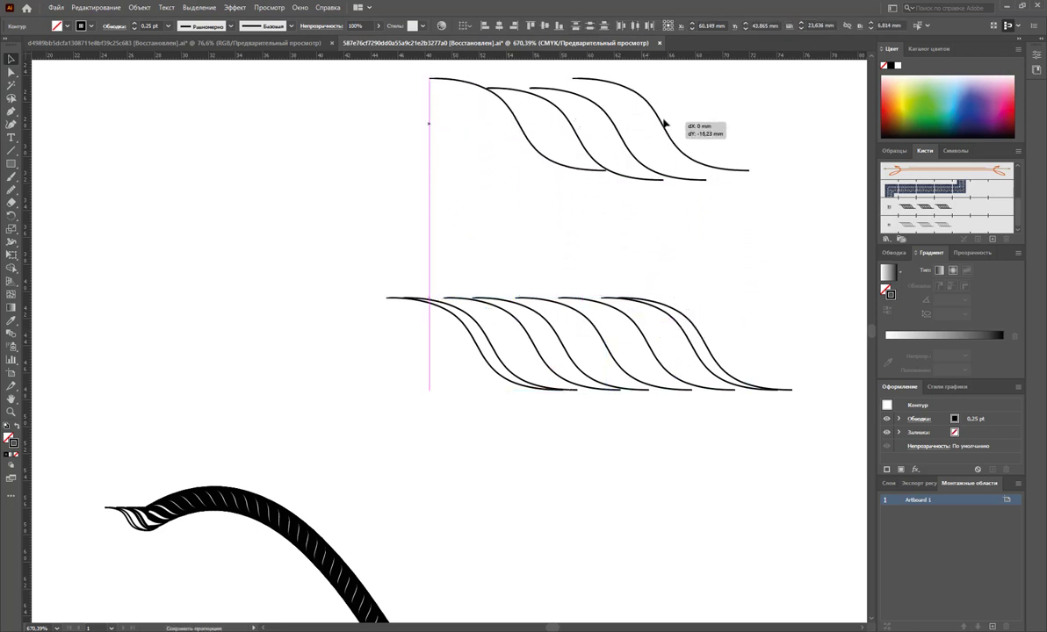
pyautogui.click(595, 250)
# Move two more curves into the top row and drag the lower-row curves into the Brushes panel.
pyautogui.moveTo(540, 255); pyautogui.dragTo(560, 381)
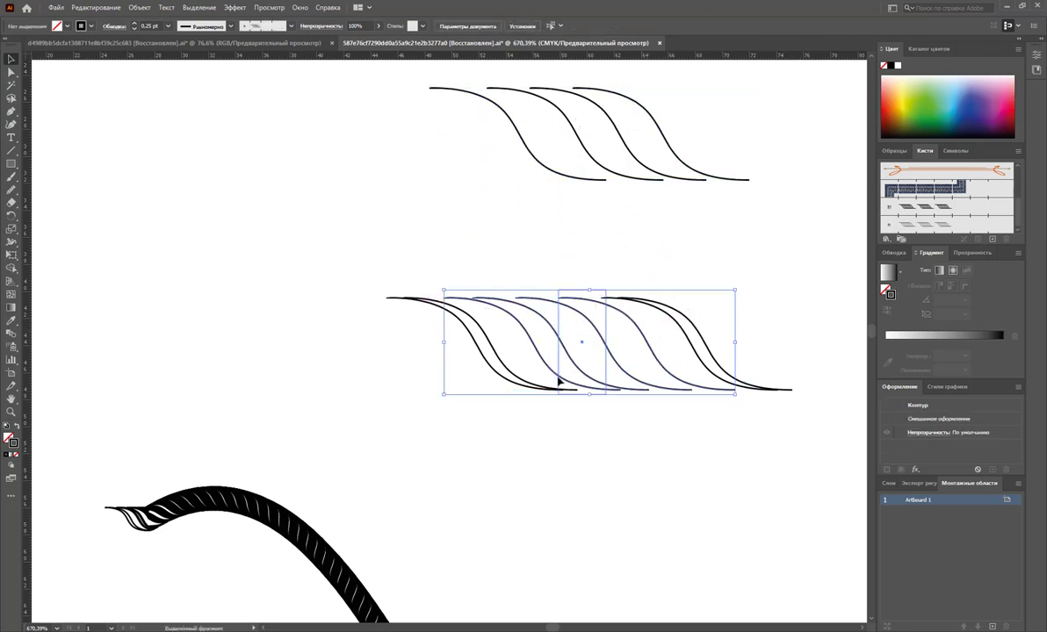
pyautogui.click(593, 502)
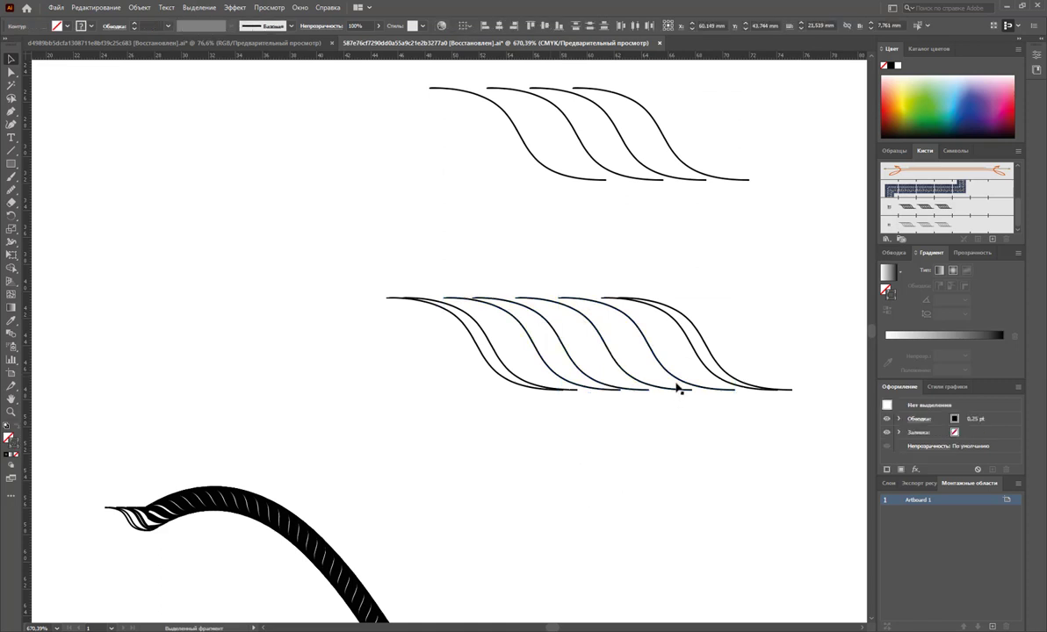
pyautogui.click(698, 327)
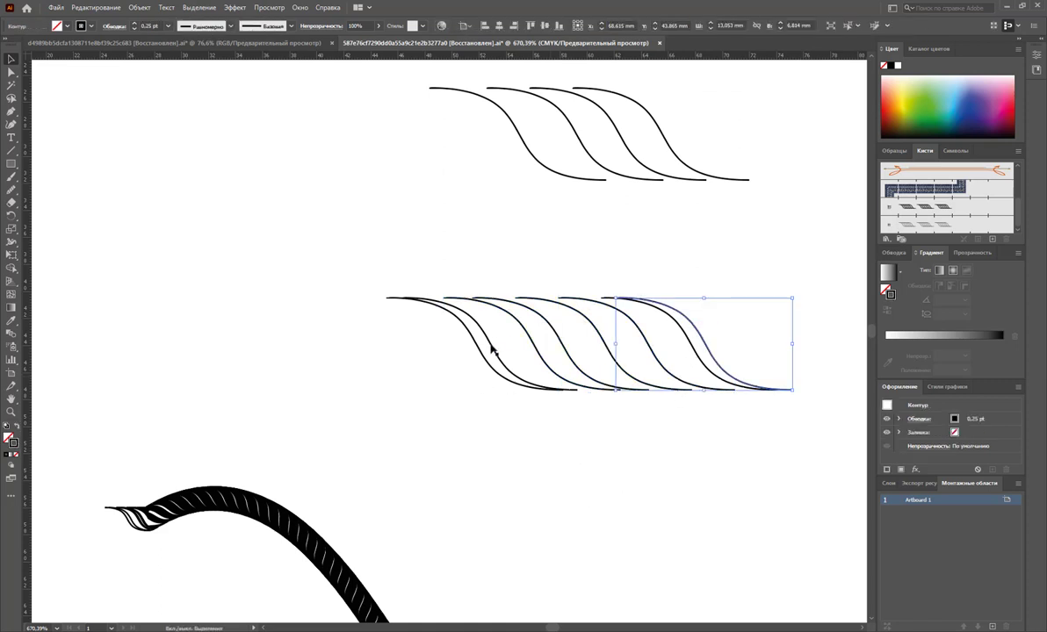
pyautogui.keyDown('shift'); pyautogui.click(497, 346); pyautogui.keyUp('shift')
pyautogui.moveTo(492, 318); pyautogui.dragTo(493, 170)
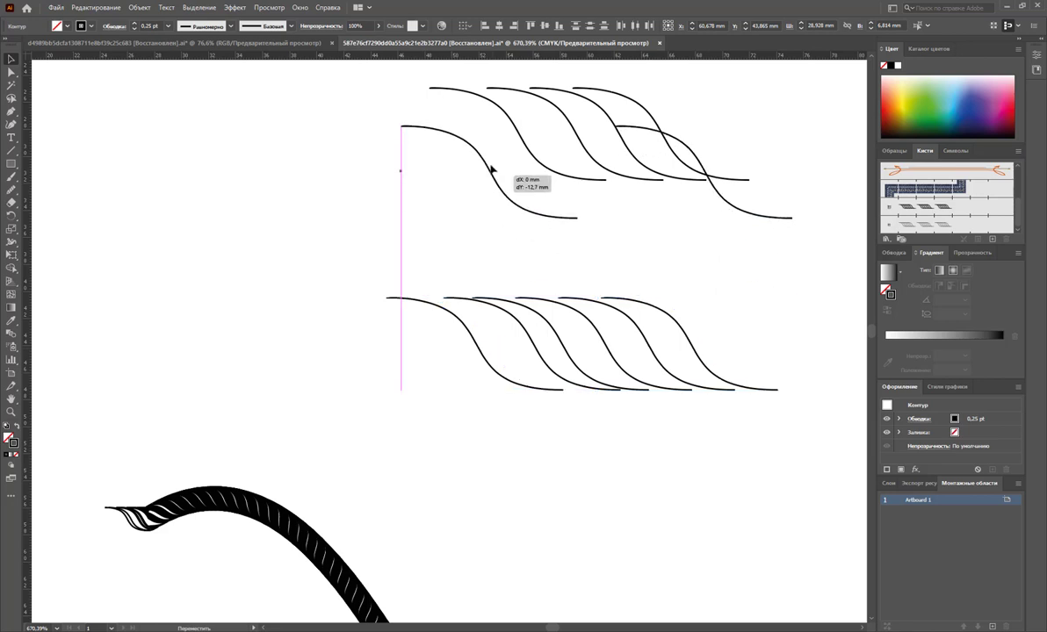
pyautogui.moveTo(568, 402); pyautogui.dragTo(538, 342)
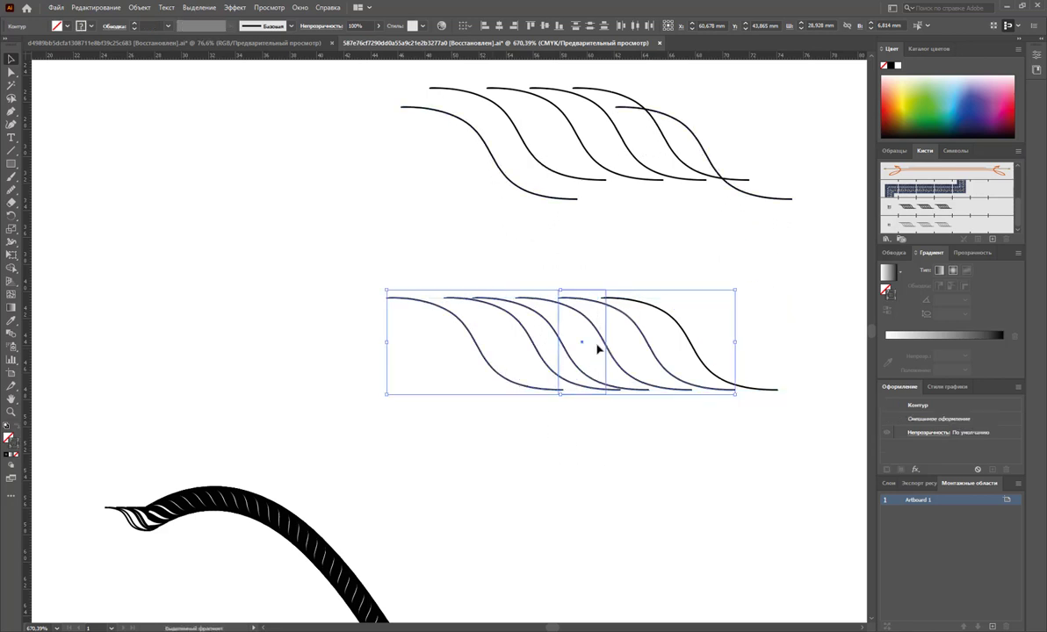
pyautogui.moveTo(605, 332); pyautogui.dragTo(925, 230)
# Save the lower-row curves as a new pattern brush, Узорчатая кисть 3.
pyautogui.click(496, 399)
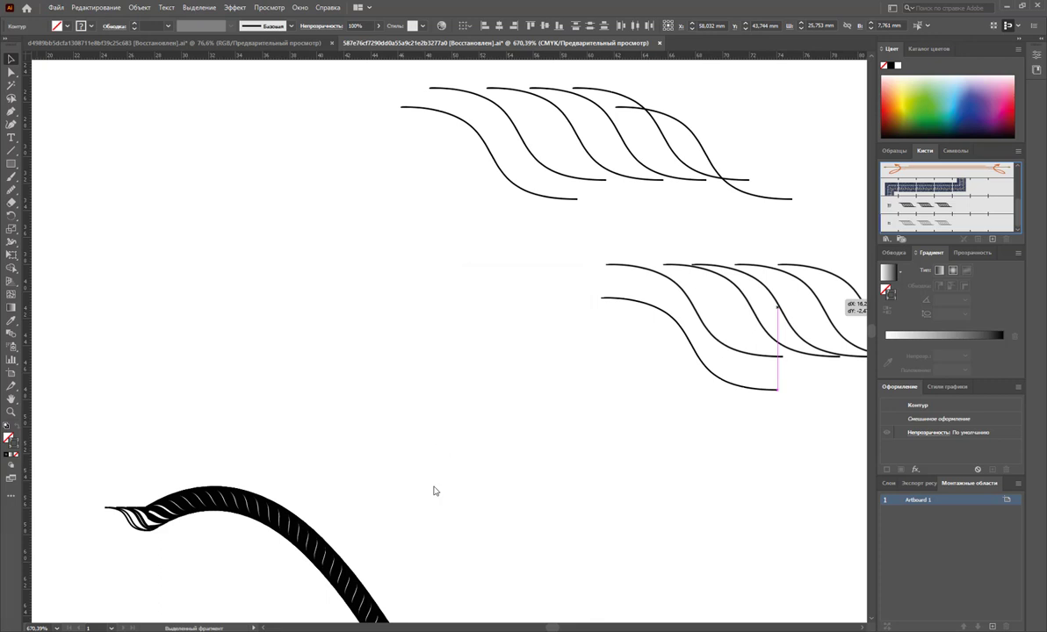
pyautogui.click(626, 467)
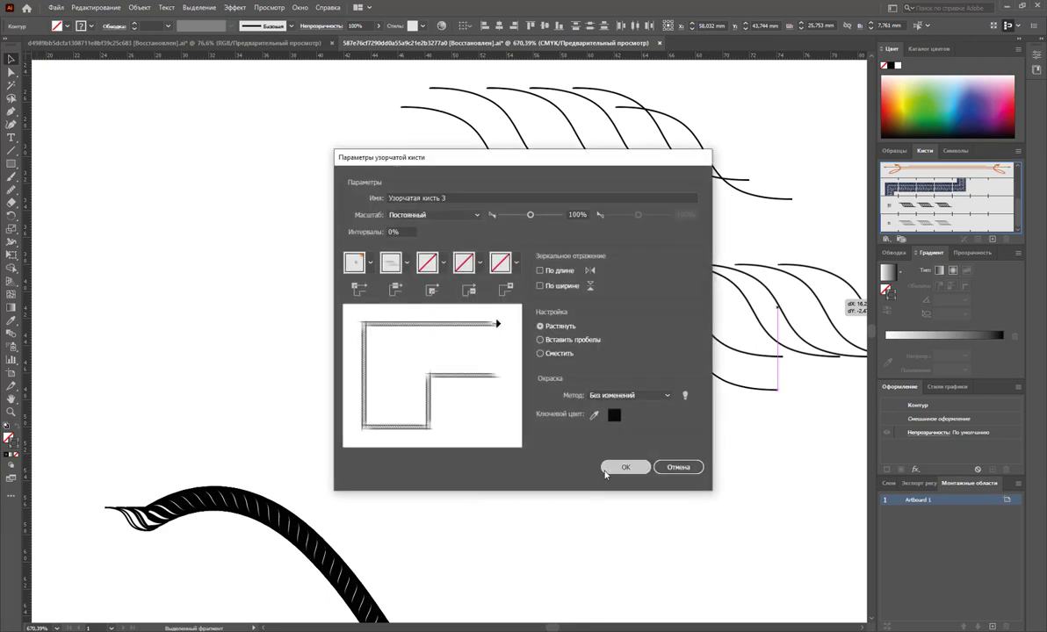
pyautogui.click(575, 493)
# Duplicate the lower rope further down and stroke the copy with Pattern Brush 3.
pyautogui.scroll(-3, 545, 439)
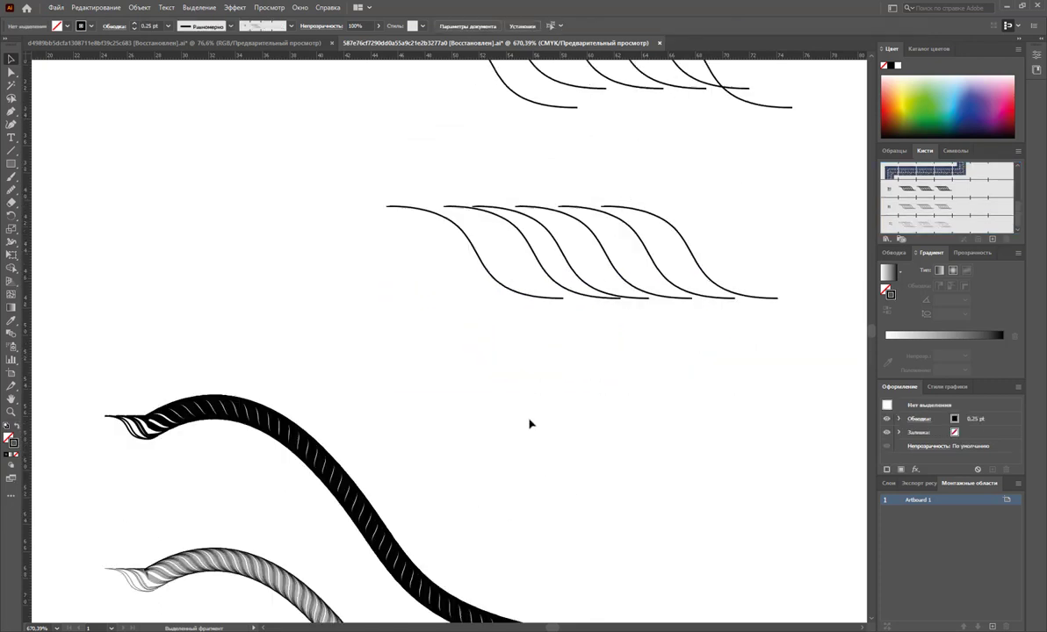
pyautogui.scroll(-3, 531, 422)
pyautogui.scroll(-4, 571, 421)
pyautogui.moveTo(620, 477); pyautogui.dragTo(619, 539)
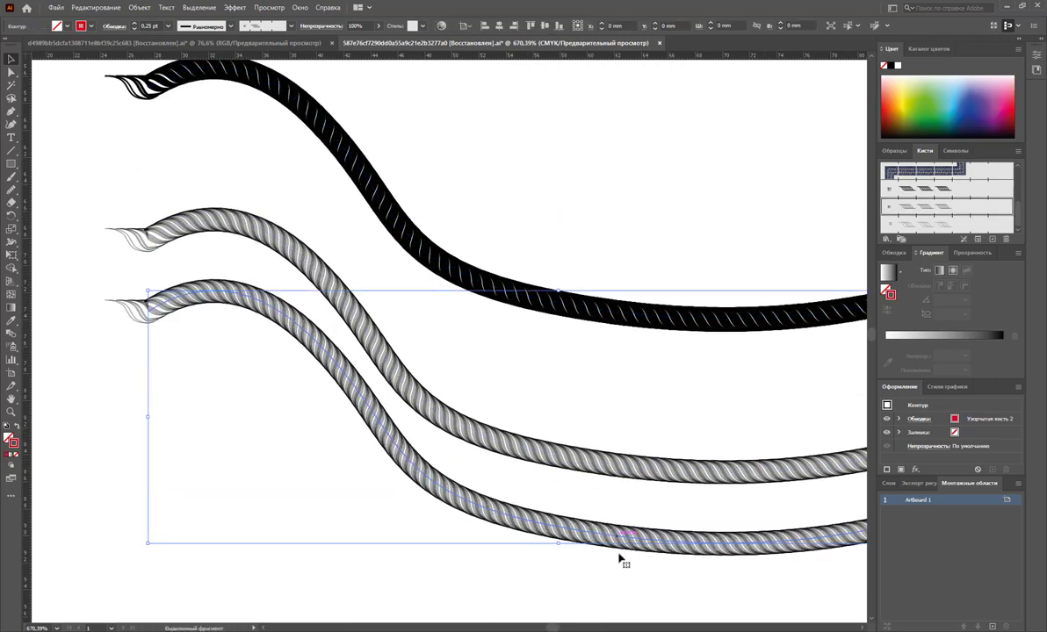
pyautogui.click(645, 516)
pyautogui.moveTo(654, 549); pyautogui.dragTo(646, 577)
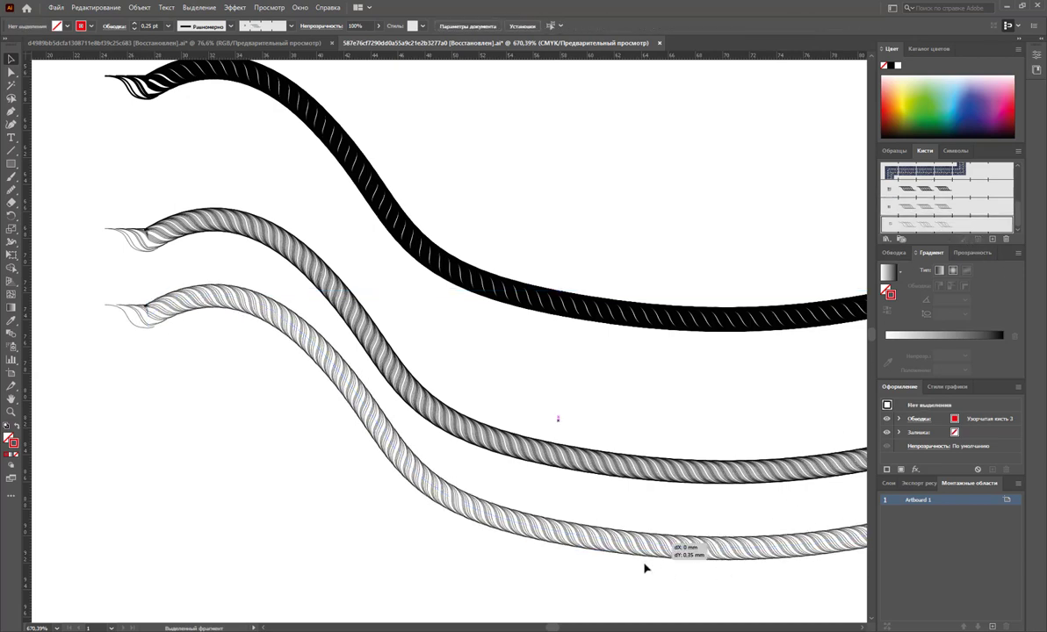
pyautogui.click(633, 534)
pyautogui.hscroll(5, 657, 387)
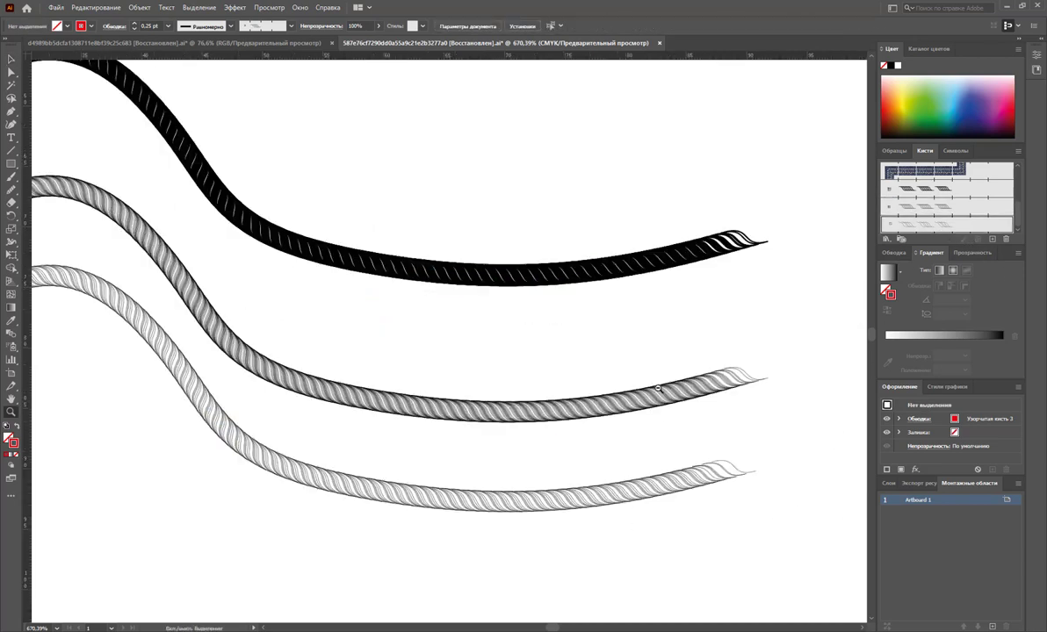
# Select all five S-curves with the Selection tool.
pyautogui.scroll(1, 374, 397)
pyautogui.scroll(4, 379, 392)
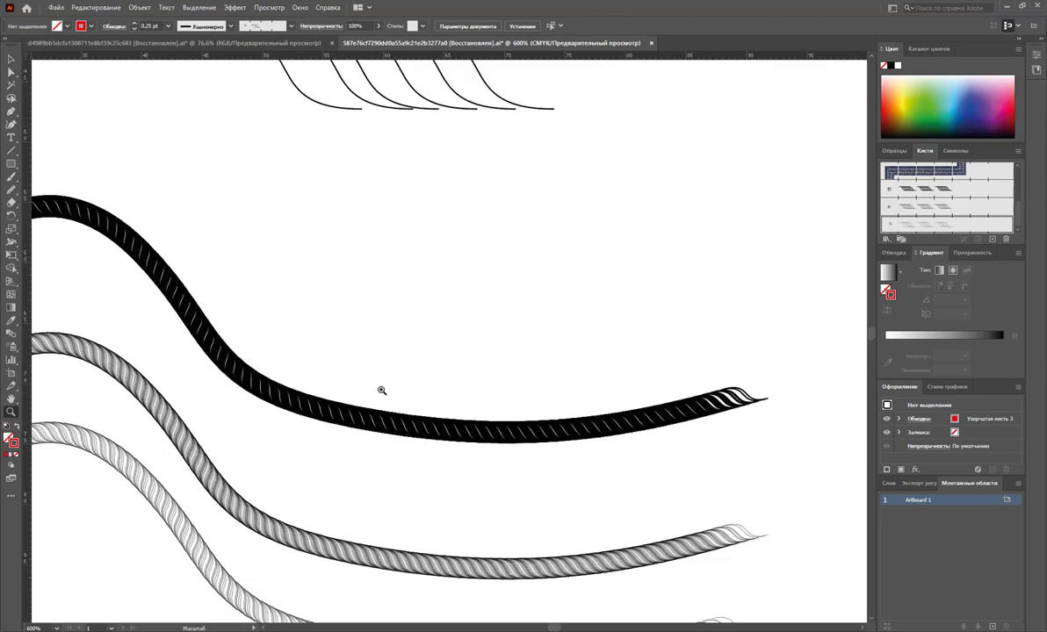
pyautogui.scroll(-2, 383, 387)
pyautogui.scroll(-2, 384, 374)
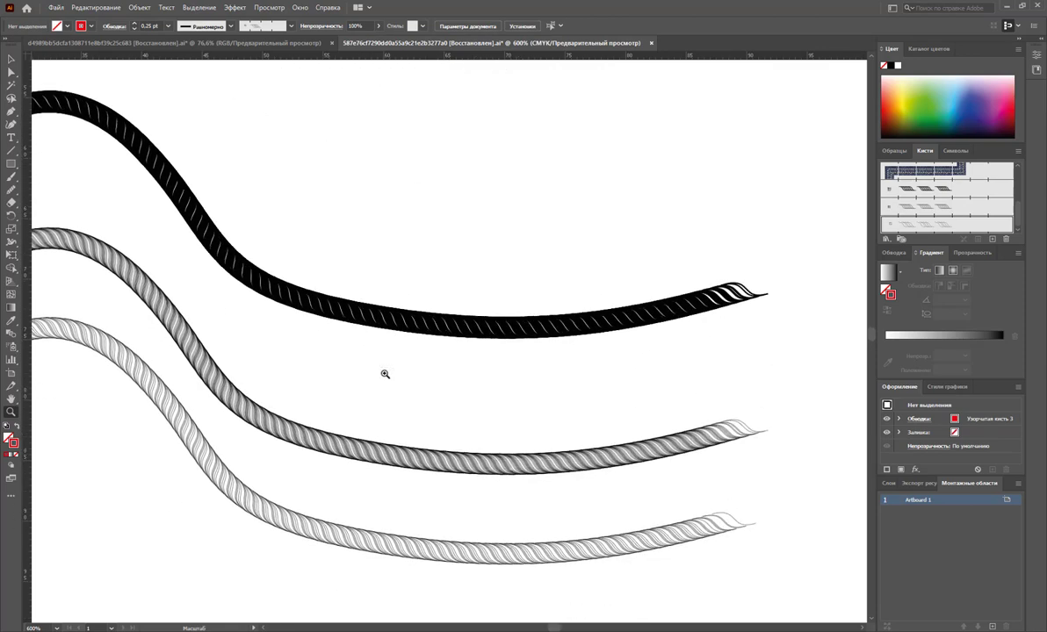
pyautogui.scroll(2, 385, 374)
pyautogui.scroll(2, 386, 367)
pyautogui.press('v')
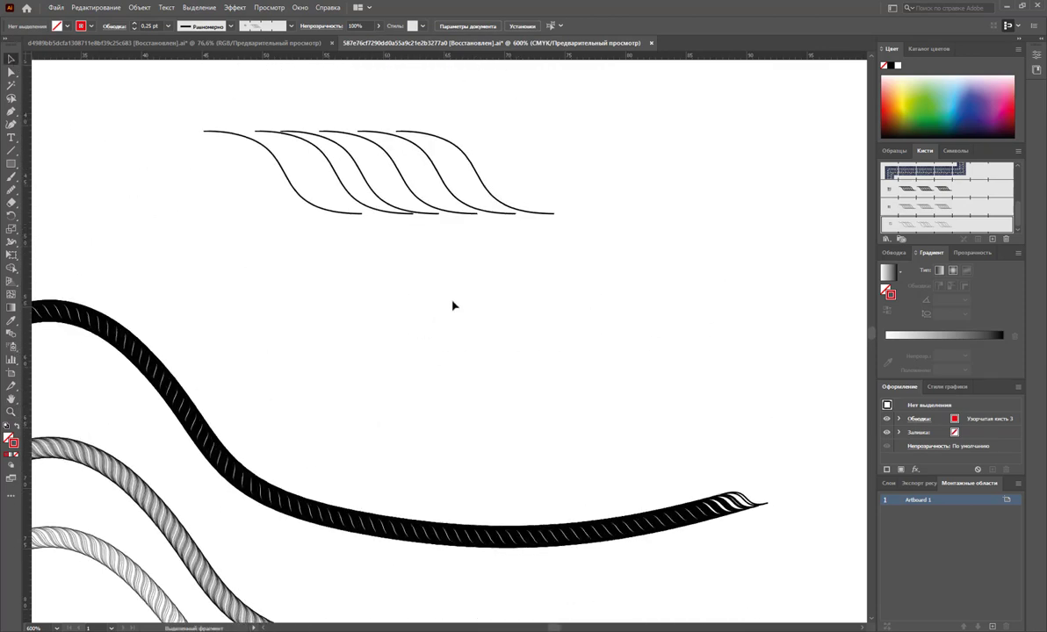
pyautogui.moveTo(428, 291); pyautogui.dragTo(355, 201)
pyautogui.click(422, 306)
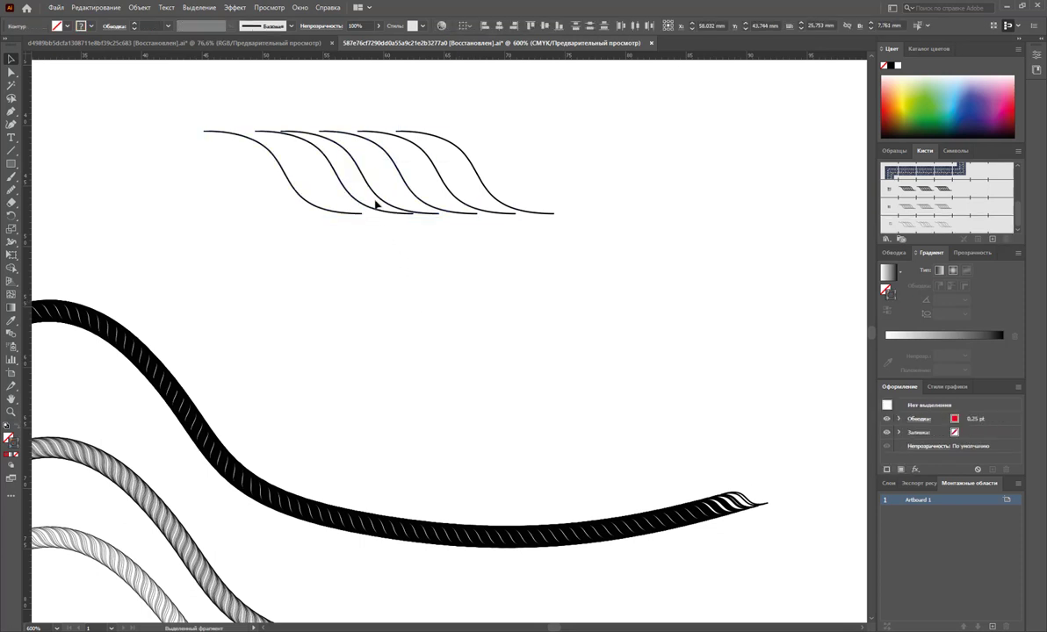
pyautogui.click(375, 198)
pyautogui.click(481, 117)
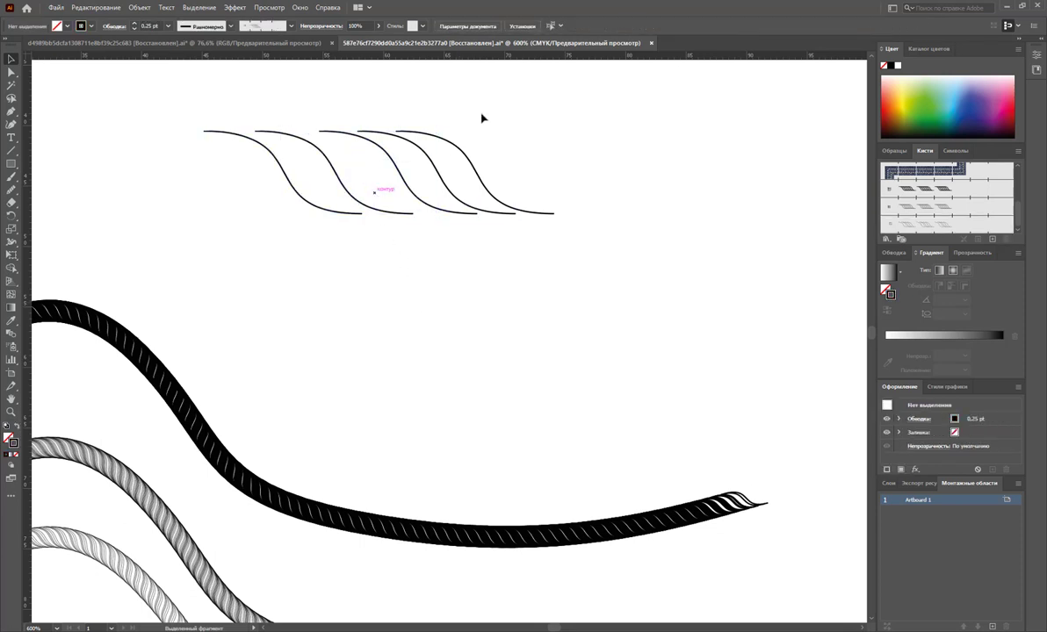
pyautogui.moveTo(467, 110); pyautogui.dragTo(326, 250)
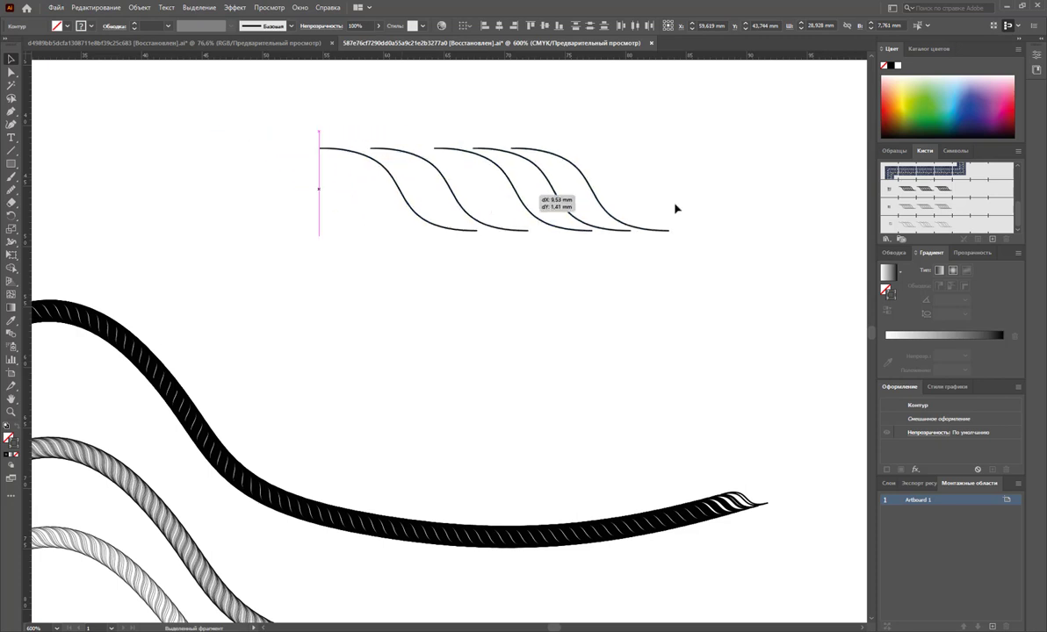
# Turn the five S-curves into a new pattern brush, Узорчатая кисть 4, with default settings.
pyautogui.moveTo(402, 180); pyautogui.dragTo(908, 211)
pyautogui.click(504, 375)
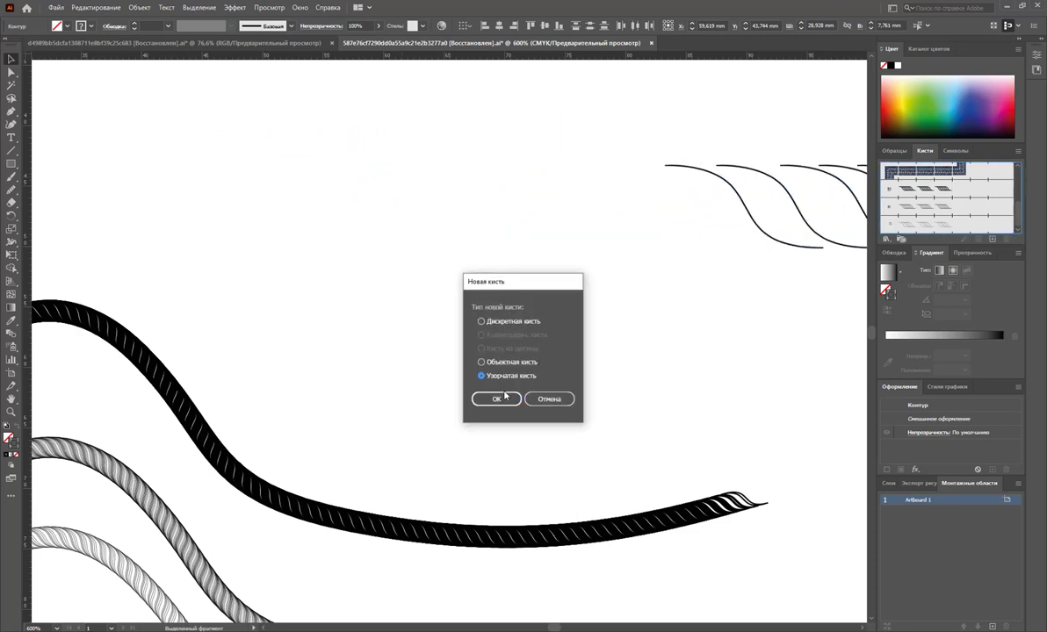
pyautogui.click(497, 398)
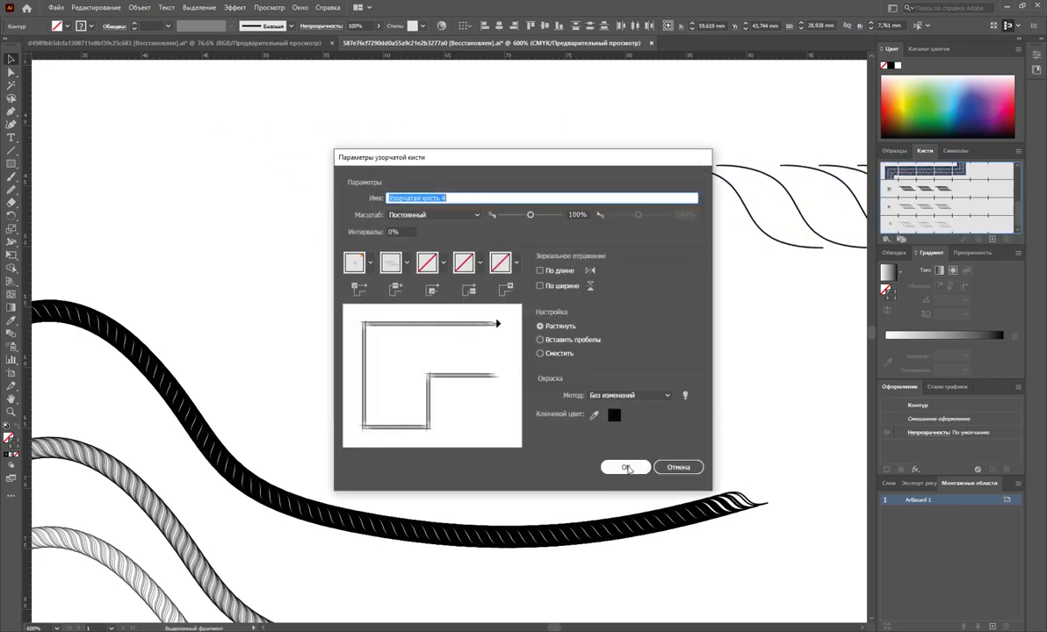
pyautogui.click(625, 467)
# Duplicate a rope below the others and stroke the copy with Узорчатая кисть 4.
pyautogui.scroll(-5, 491, 384)
pyautogui.scroll(-3, 475, 357)
pyautogui.scroll(-2, 474, 360)
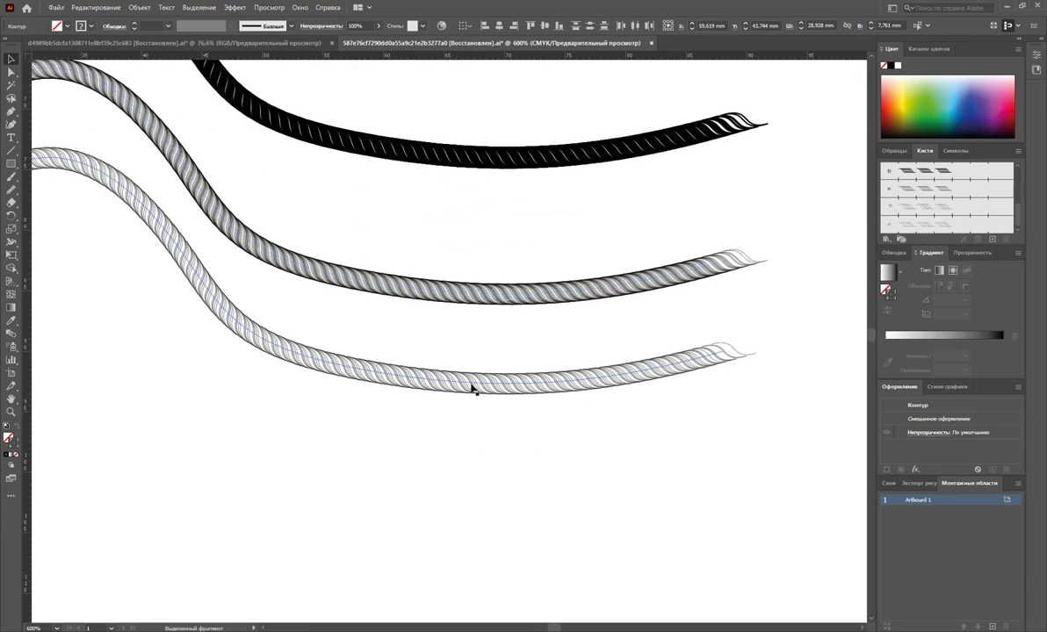
pyautogui.moveTo(471, 388); pyautogui.dragTo(469, 513)
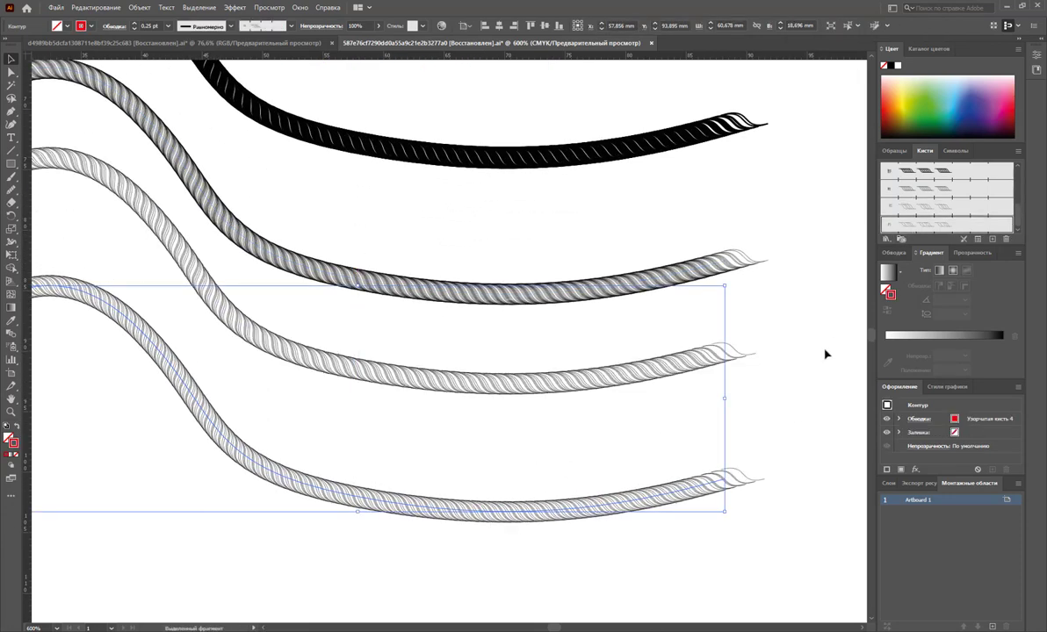
pyautogui.click(759, 431)
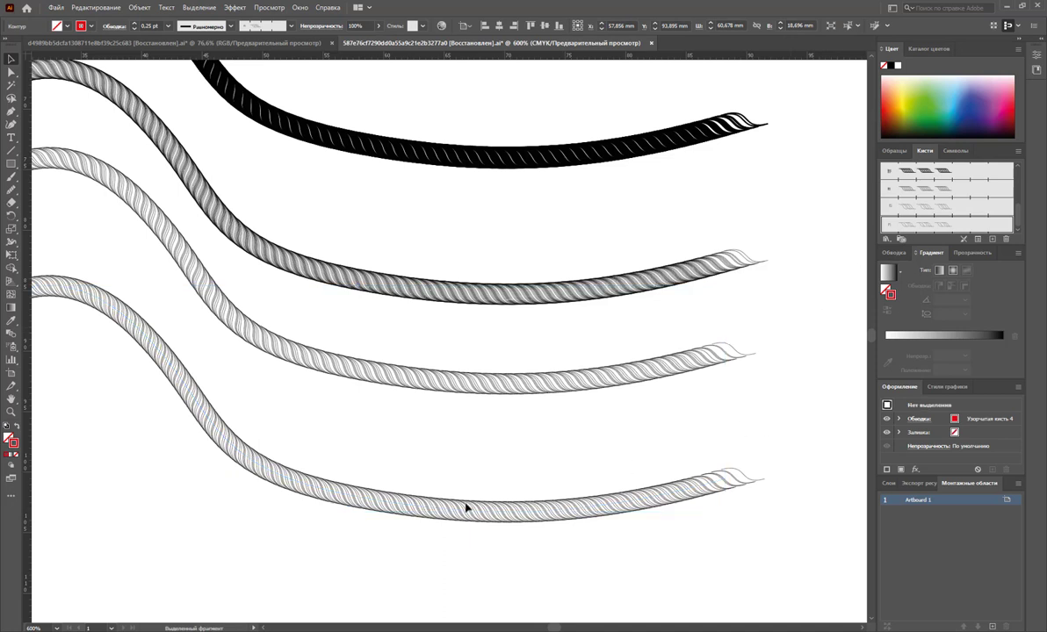
pyautogui.moveTo(488, 460); pyautogui.dragTo(364, 575)
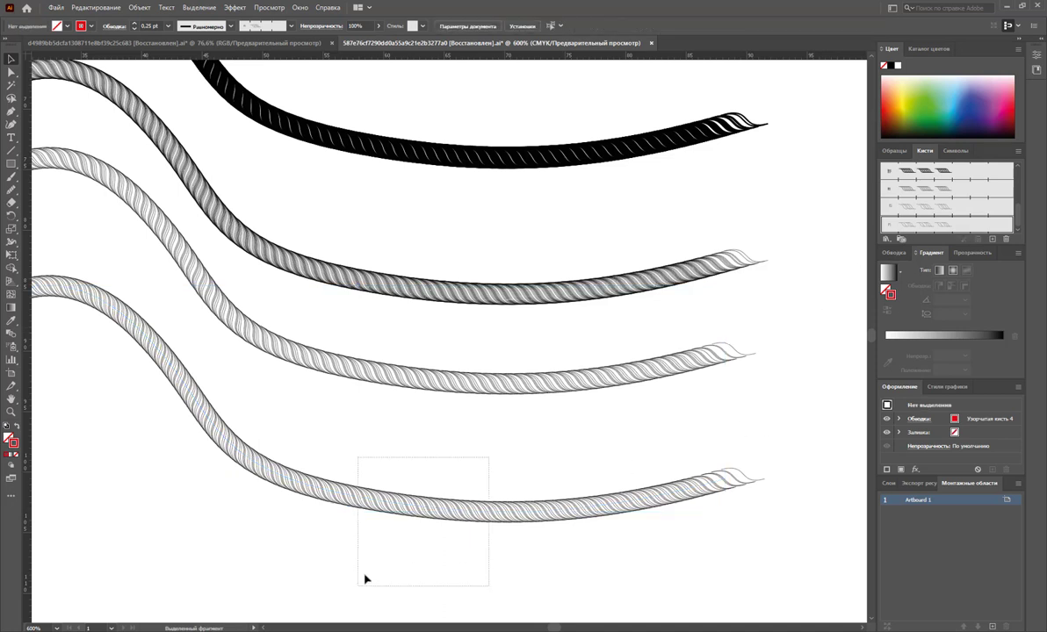
pyautogui.click(909, 210)
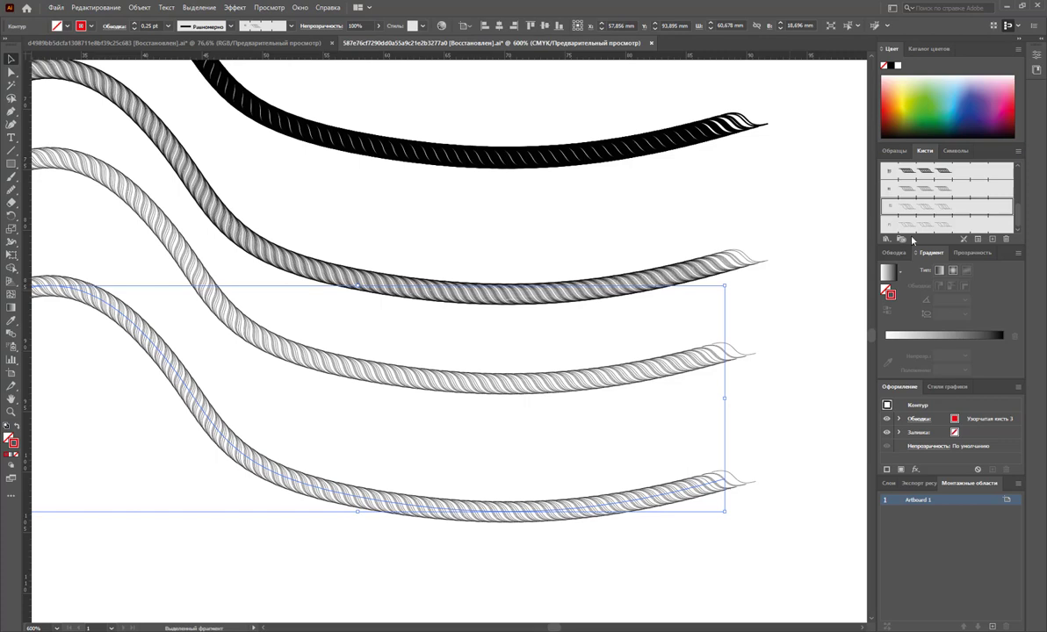
pyautogui.click(909, 226)
pyautogui.click(799, 417)
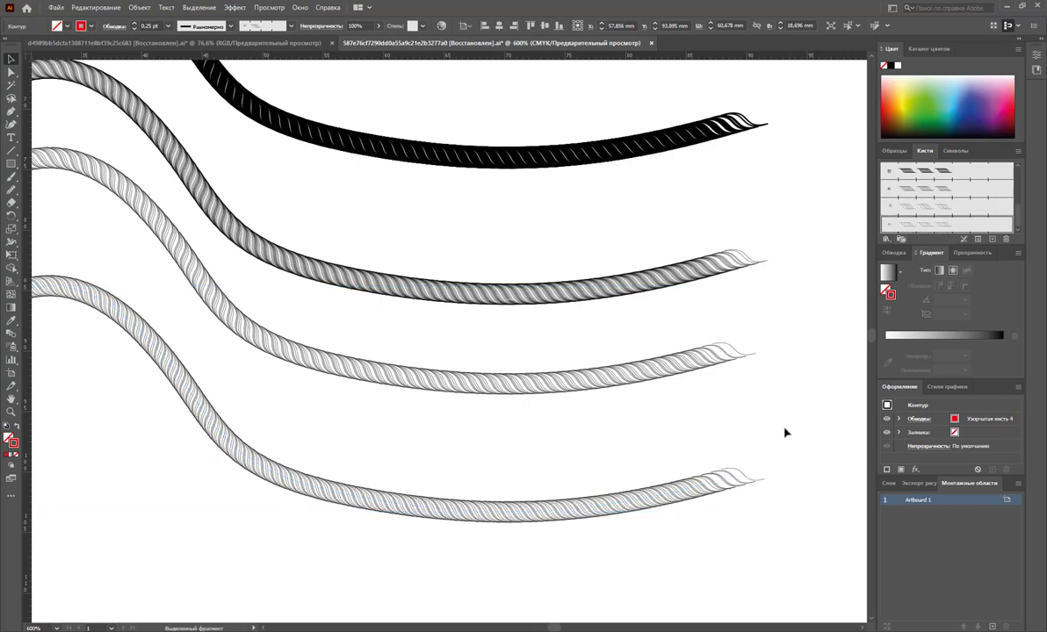
pyautogui.scroll(5, 569, 367)
# Delete one overlapping S-curve and select the remaining four.
pyautogui.scroll(5, 570, 384)
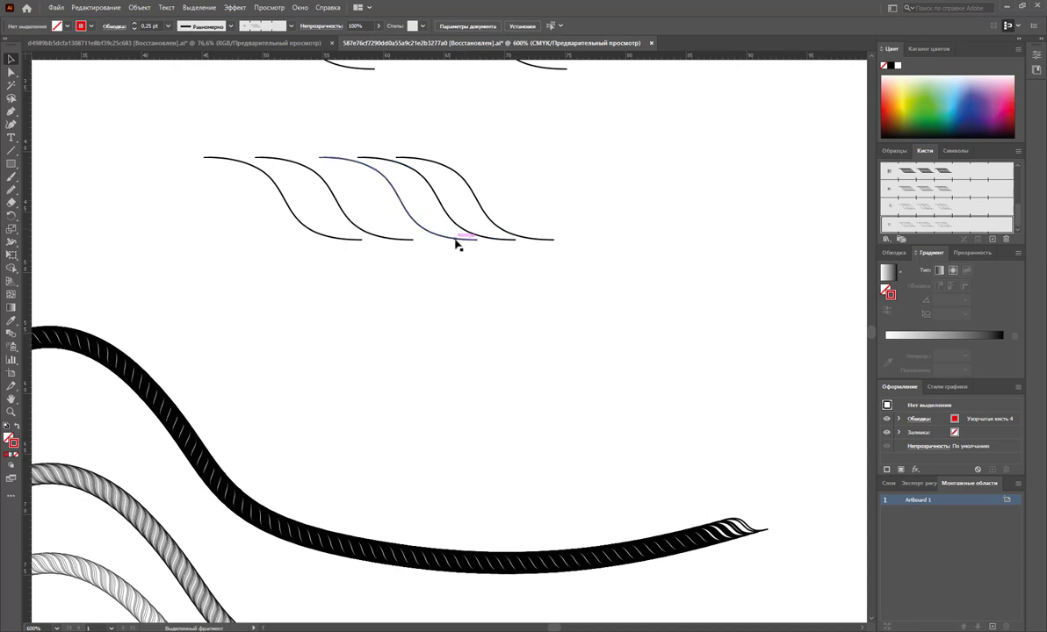
pyautogui.moveTo(458, 241)
pyautogui.mouseDown()
pyautogui.moveTo(629, 272)
pyautogui.moveTo(731, 233)
pyautogui.mouseUp()
pyautogui.press('Delete')
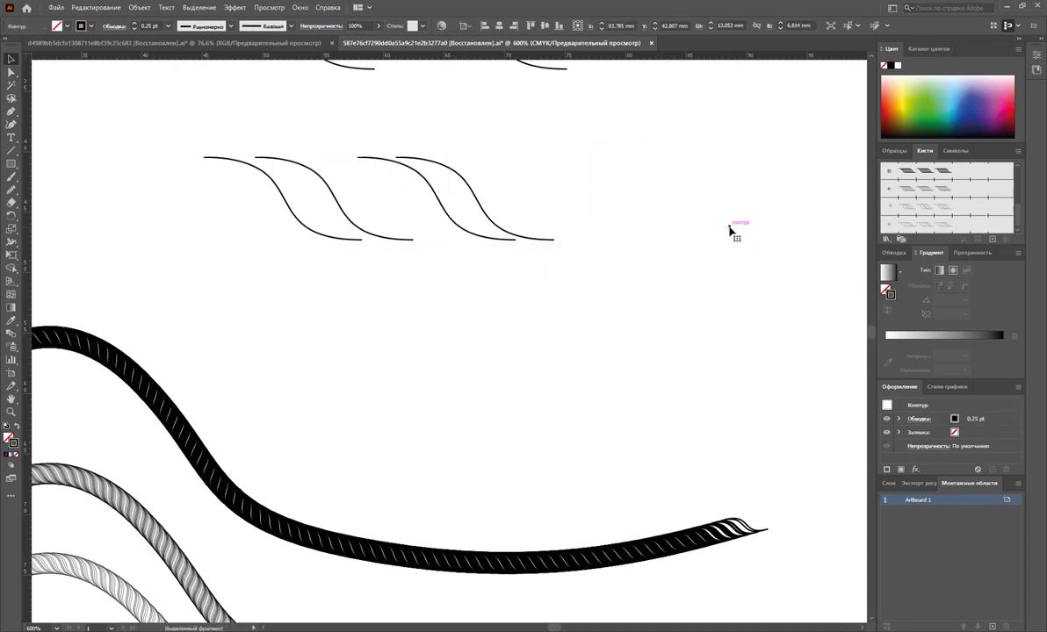
pyautogui.hotkey('ctrl', 'z')
pyautogui.hotkey('ctrl', 'z')
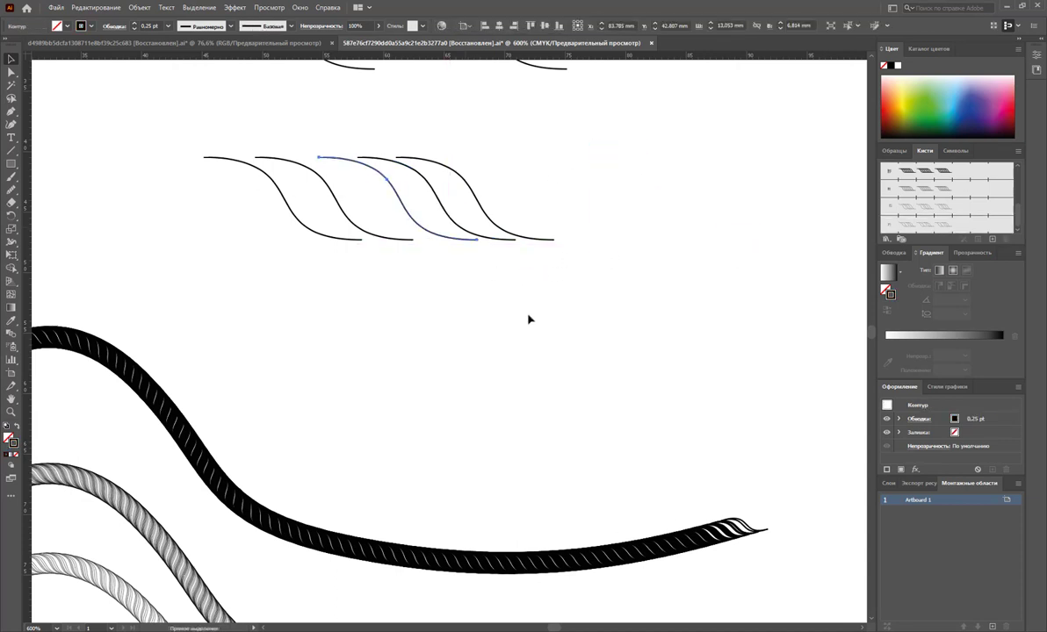
pyautogui.click(504, 244)
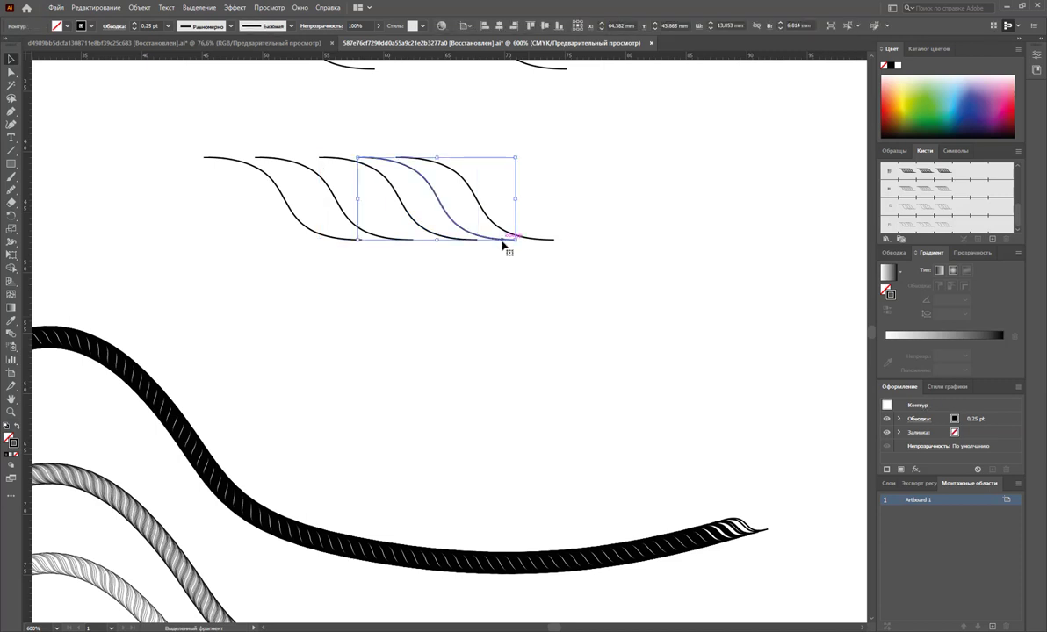
pyautogui.press('Delete')
pyautogui.moveTo(524, 149); pyautogui.dragTo(224, 273)
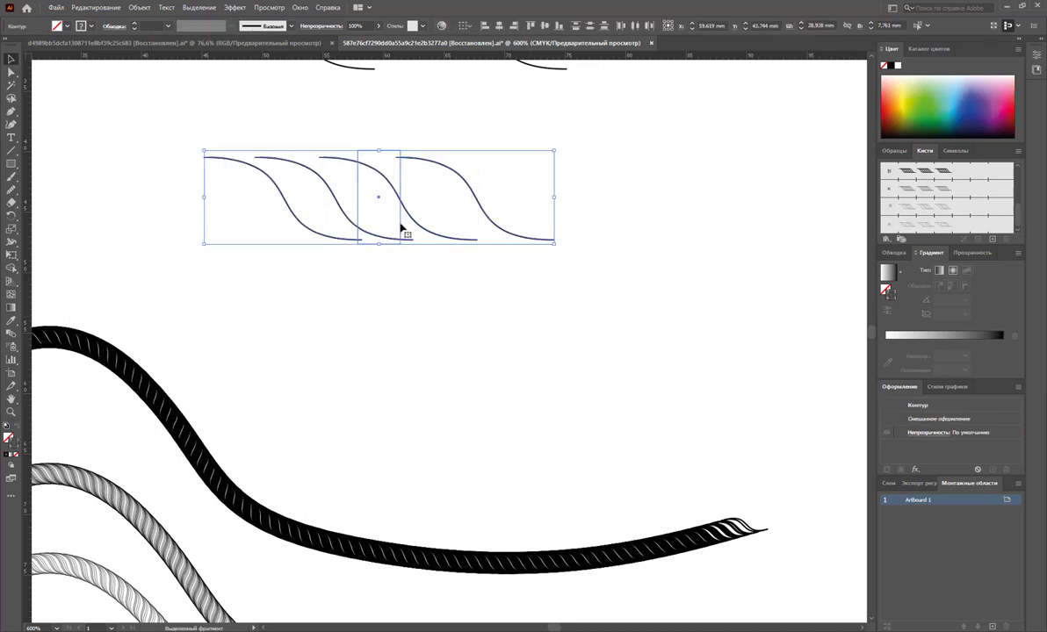
# Make a new pattern brush, Узорчатая кисть 5, from the four S-curves.
pyautogui.hscroll(3, 746, 233)
pyautogui.hscroll(2, 359, 235)
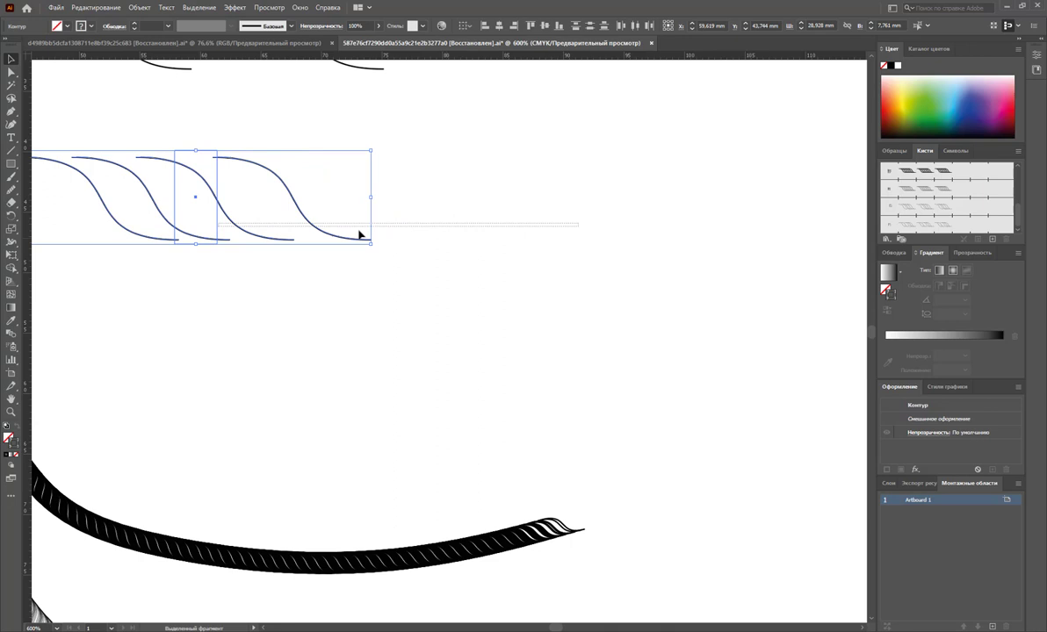
pyautogui.click(415, 137)
pyautogui.moveTo(419, 137)
pyautogui.mouseDown()
pyautogui.moveTo(176, 234)
pyautogui.moveTo(887, 211)
pyautogui.mouseUp()
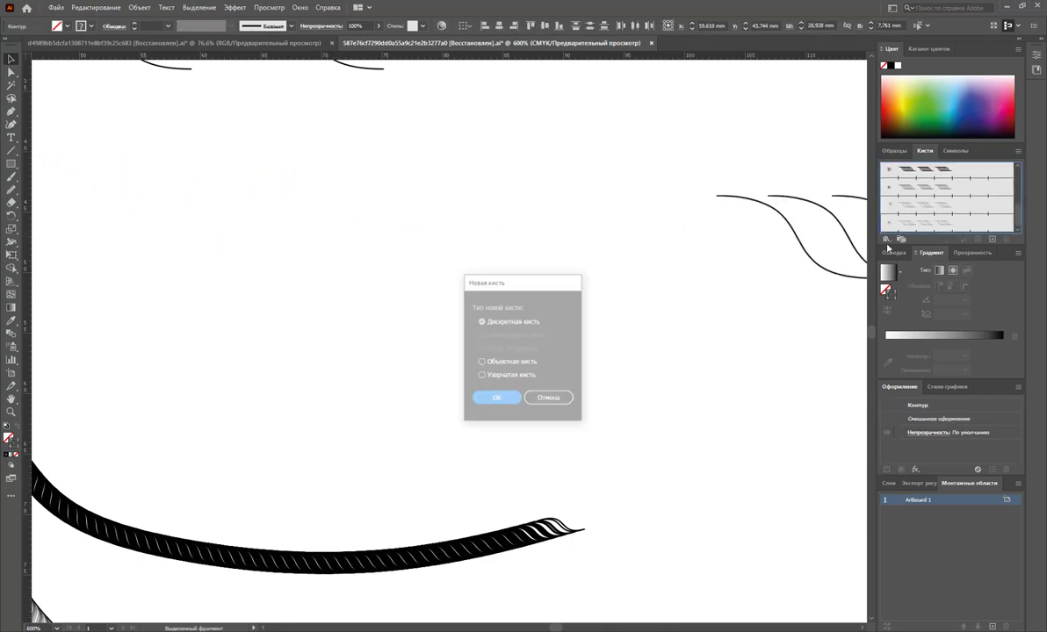
pyautogui.click(511, 376)
pyautogui.click(498, 400)
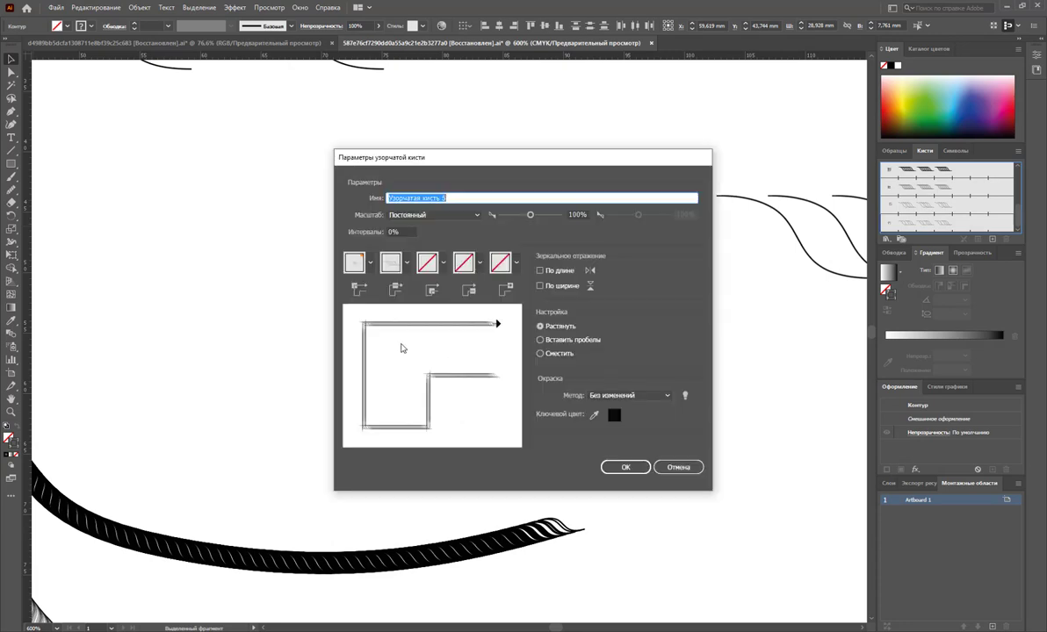
pyautogui.click(583, 436)
# Duplicate a fifth rope at the bottom, stroke it with Узорчатая кисть 5, and zoom out.
pyautogui.scroll(-2, 442, 399)
pyautogui.scroll(-5, 443, 362)
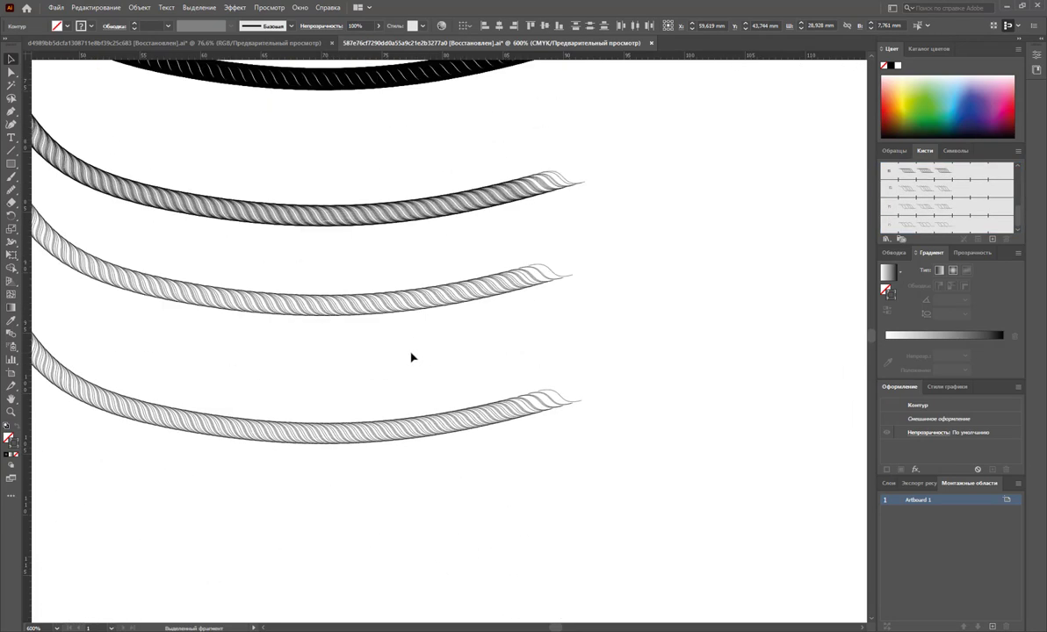
pyautogui.scroll(-1, 411, 355)
pyautogui.scroll(-1, 344, 422)
pyautogui.keyDown('alt'); pyautogui.moveTo(358, 339); pyautogui.dragTo(355, 467); pyautogui.keyUp('alt')
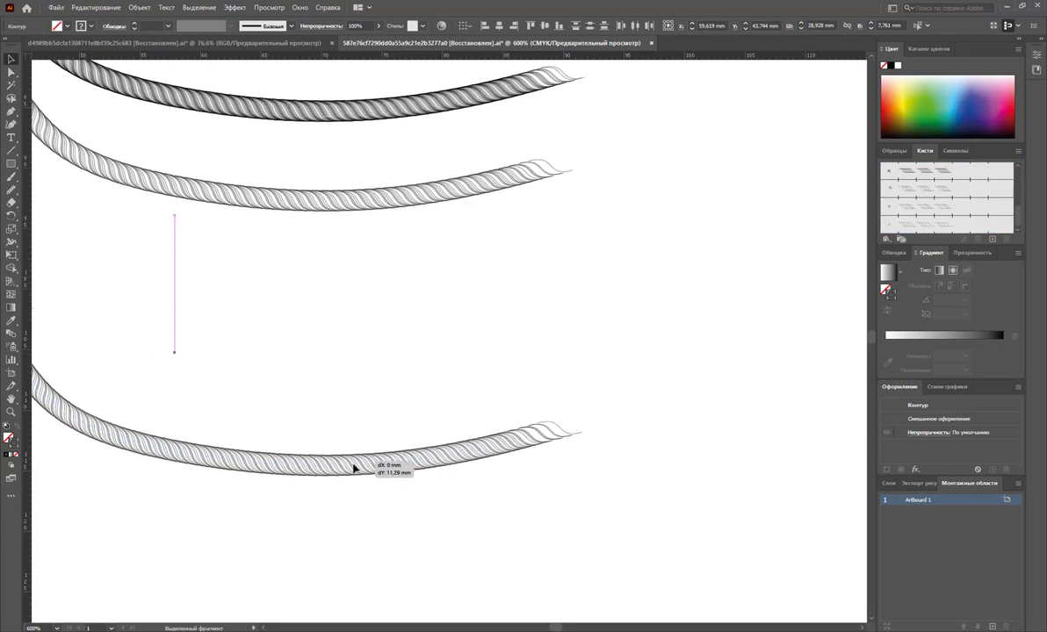
pyautogui.click(946, 224)
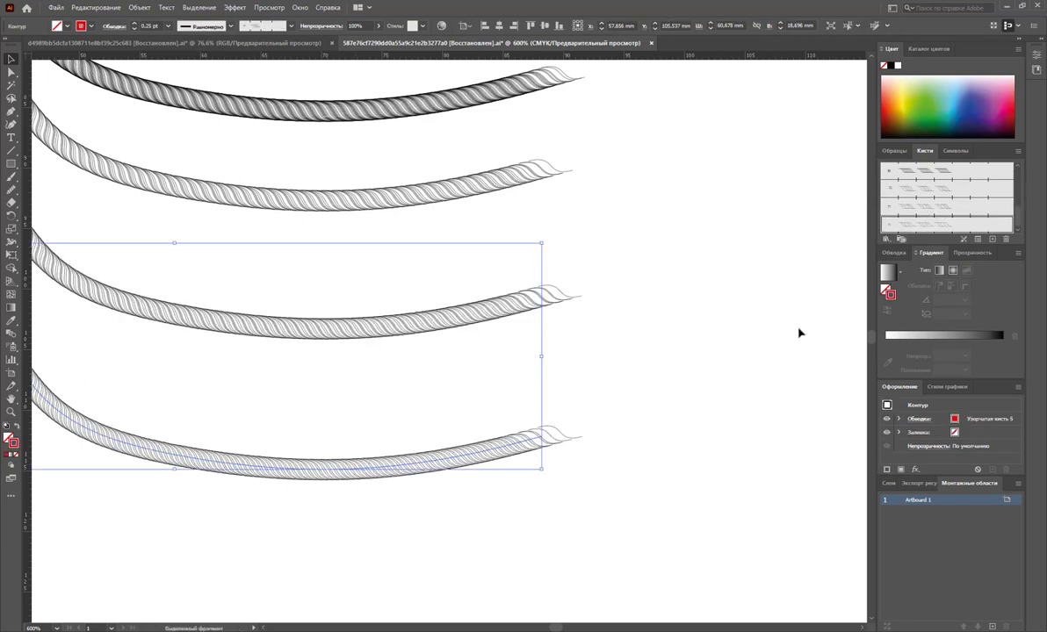
pyautogui.click(700, 387)
pyautogui.press('z')
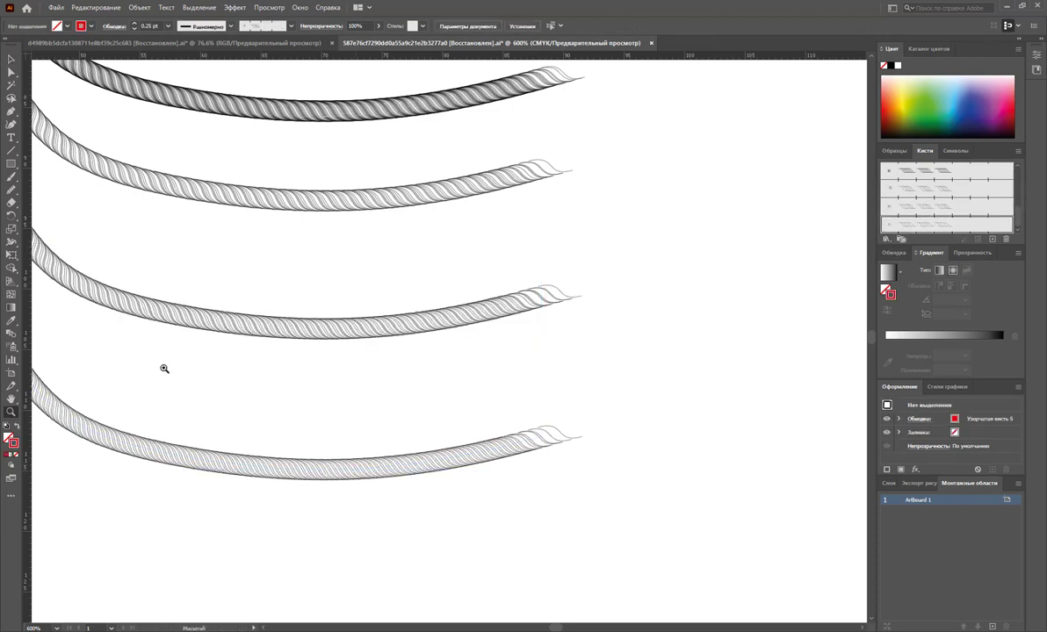
pyautogui.keyDown('alt'); pyautogui.click(365, 352); pyautogui.keyUp('alt')
pyautogui.moveTo(542, 328)
pyautogui.mouseDown()
pyautogui.moveTo(439, 329)
pyautogui.moveTo(411, 301)
pyautogui.moveTo(484, 362)
pyautogui.moveTo(472, 318)
pyautogui.mouseUp()
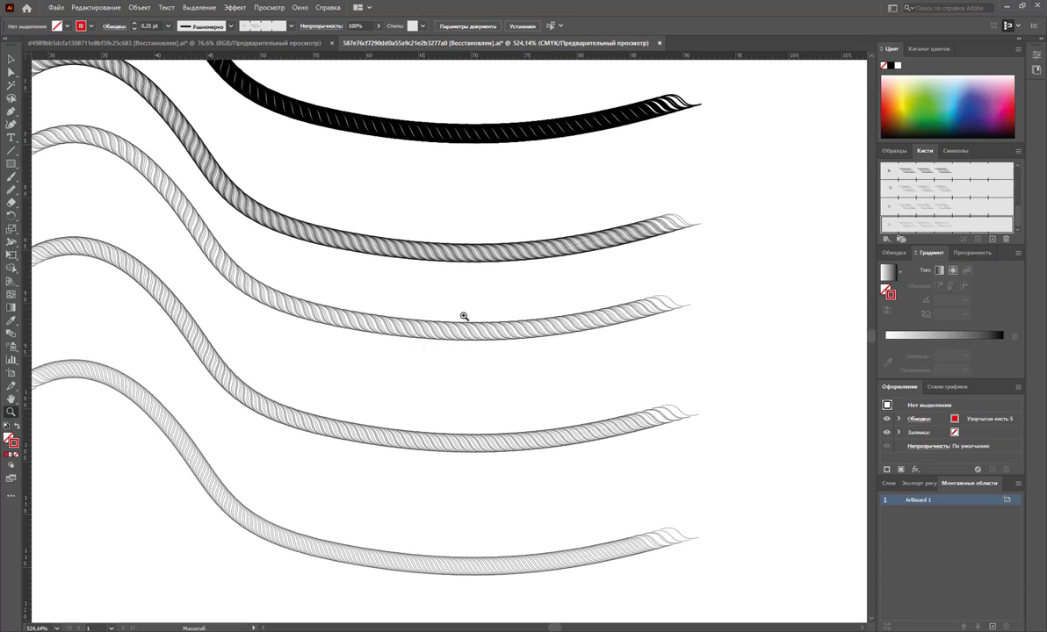
# Give the lowest rope a 0.5 pt stroke weight, then zoom out to view all ropes.
pyautogui.click(13, 58)
pyautogui.click(336, 527)
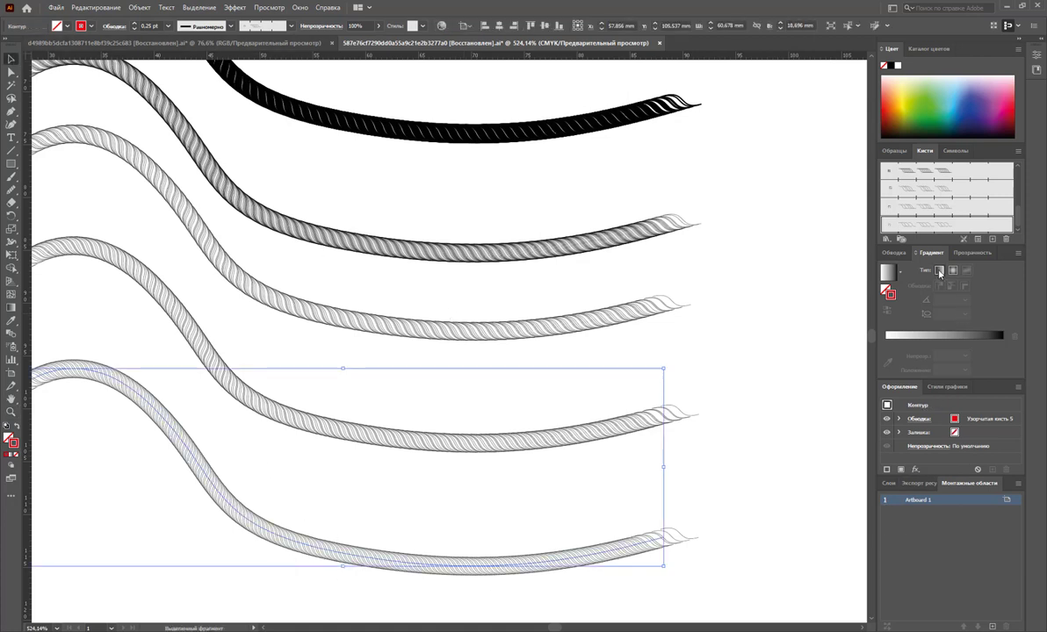
pyautogui.click(170, 31)
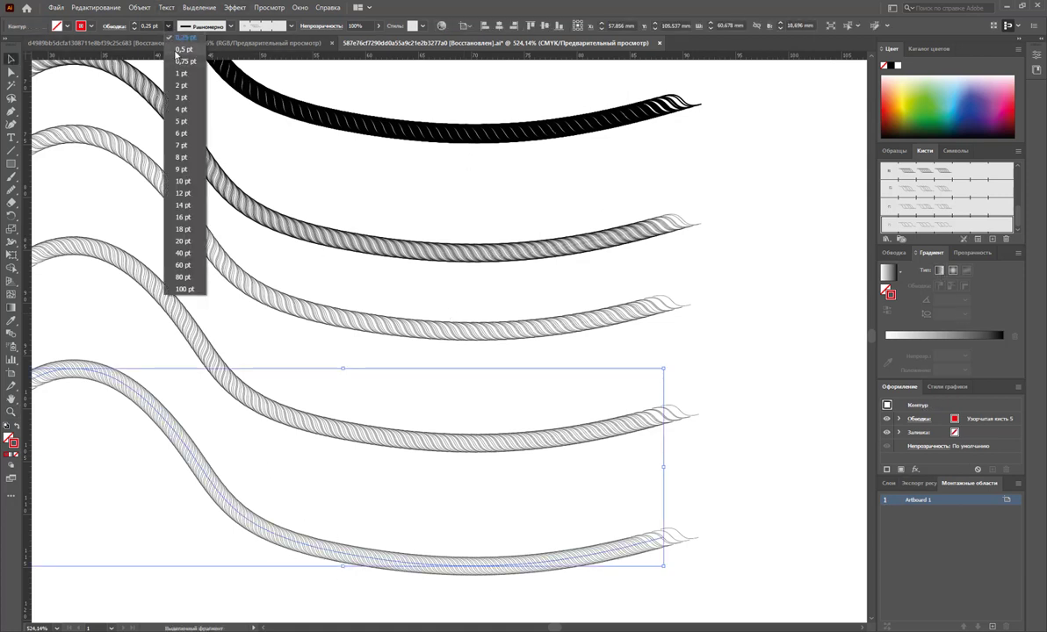
pyautogui.click(173, 46)
pyautogui.click(296, 457)
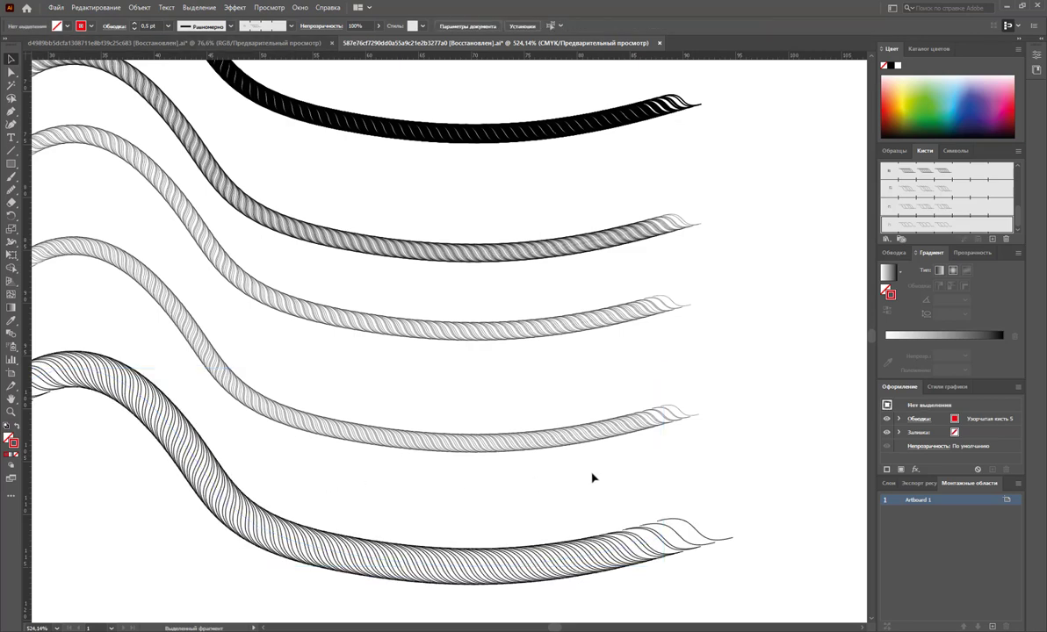
pyautogui.press('z')
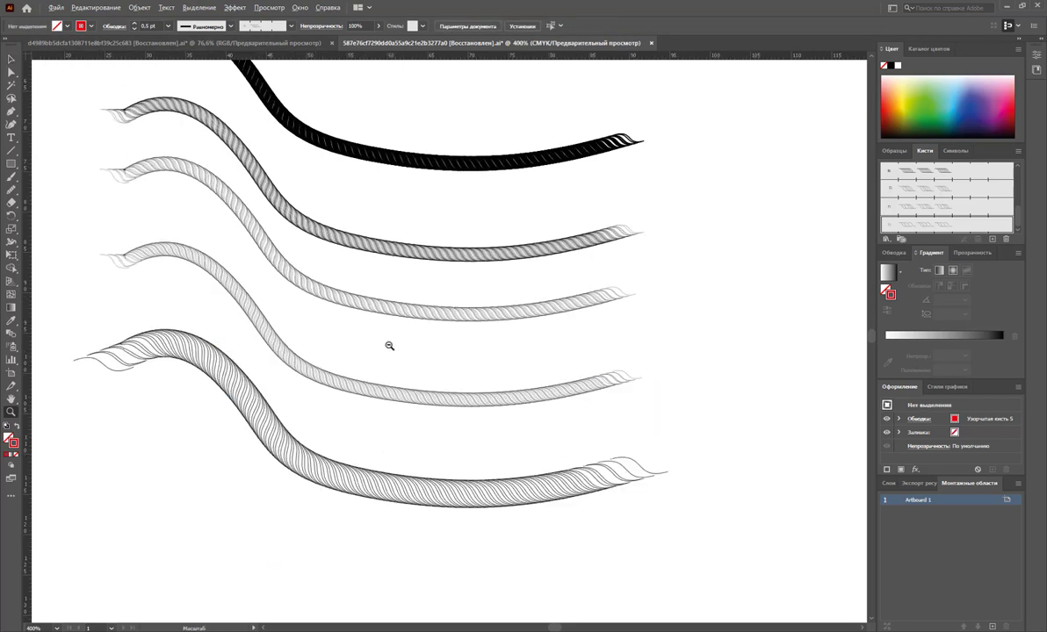
pyautogui.keyDown('alt'); pyautogui.click(388, 346); pyautogui.keyUp('alt')
pyautogui.keyDown('alt'); pyautogui.click(491, 360); pyautogui.keyUp('alt')
pyautogui.scroll(2, 542, 330)
pyautogui.press('v')
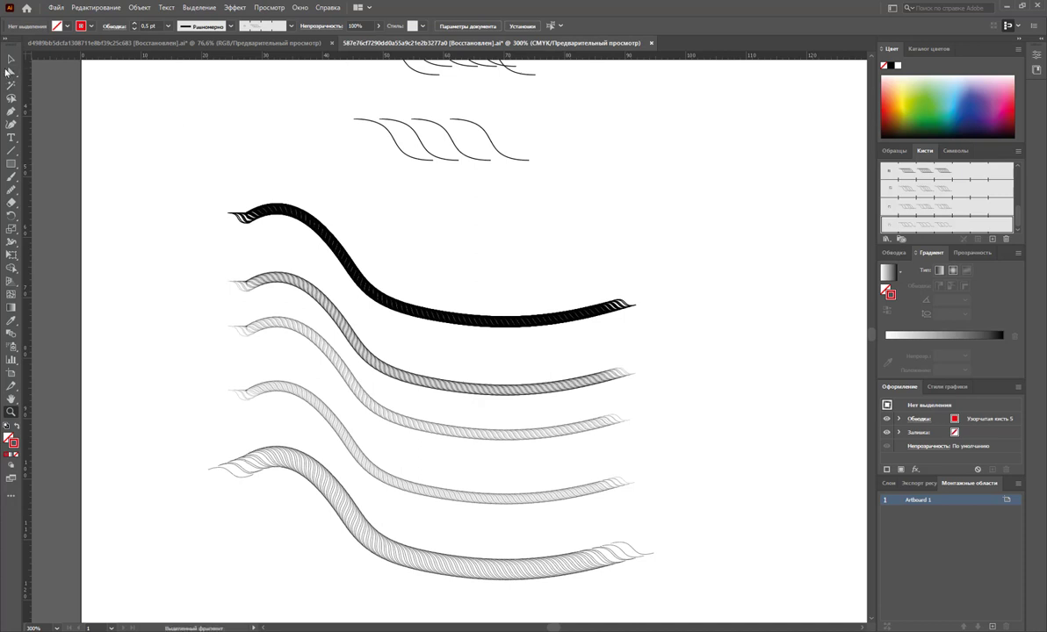
pyautogui.click(398, 138)
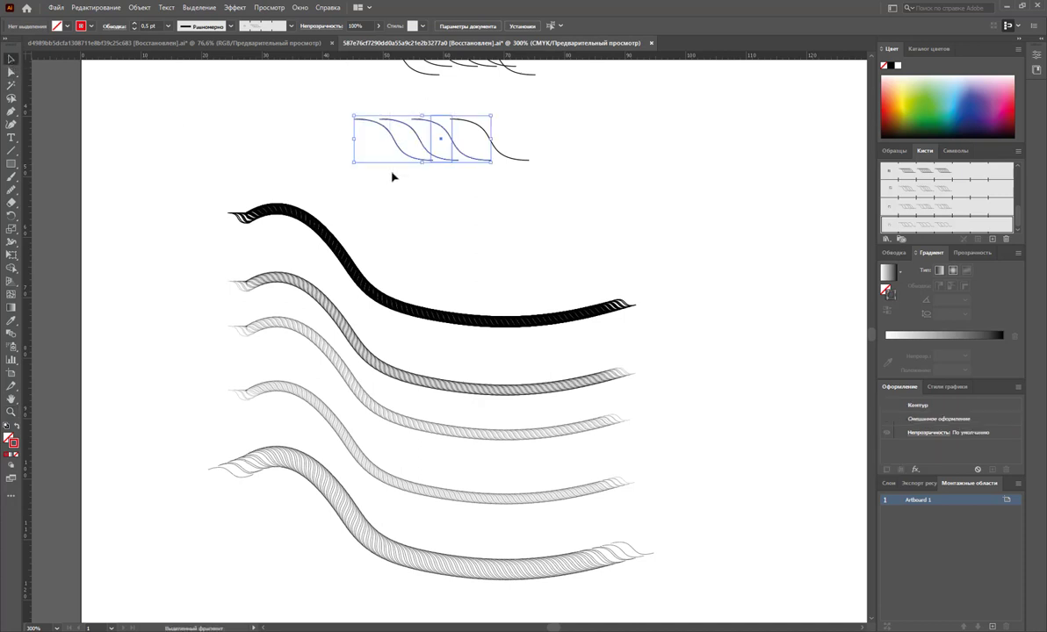
pyautogui.click(475, 190)
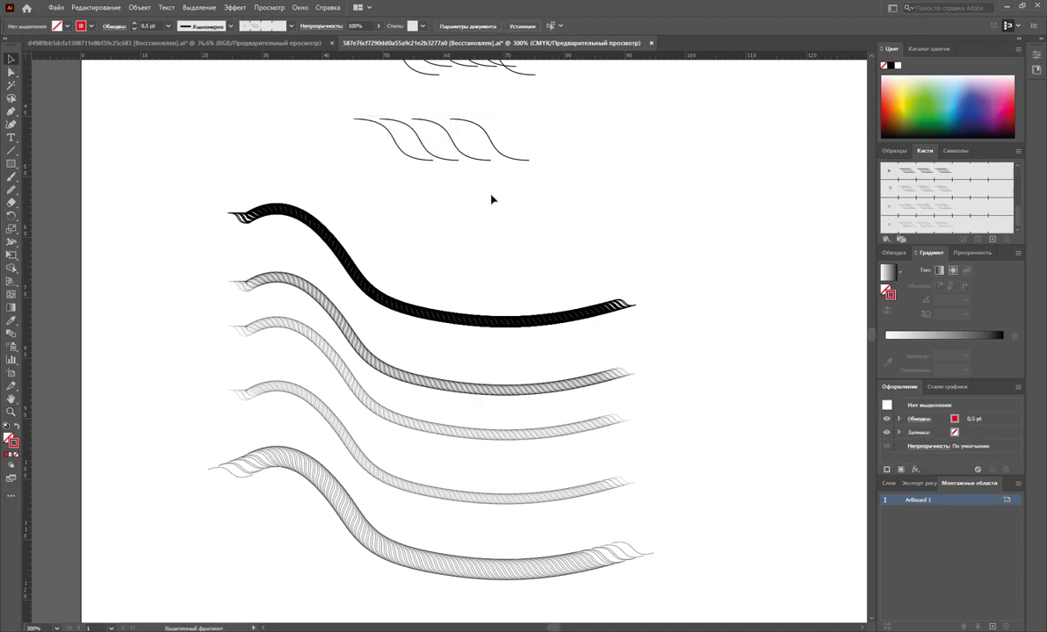